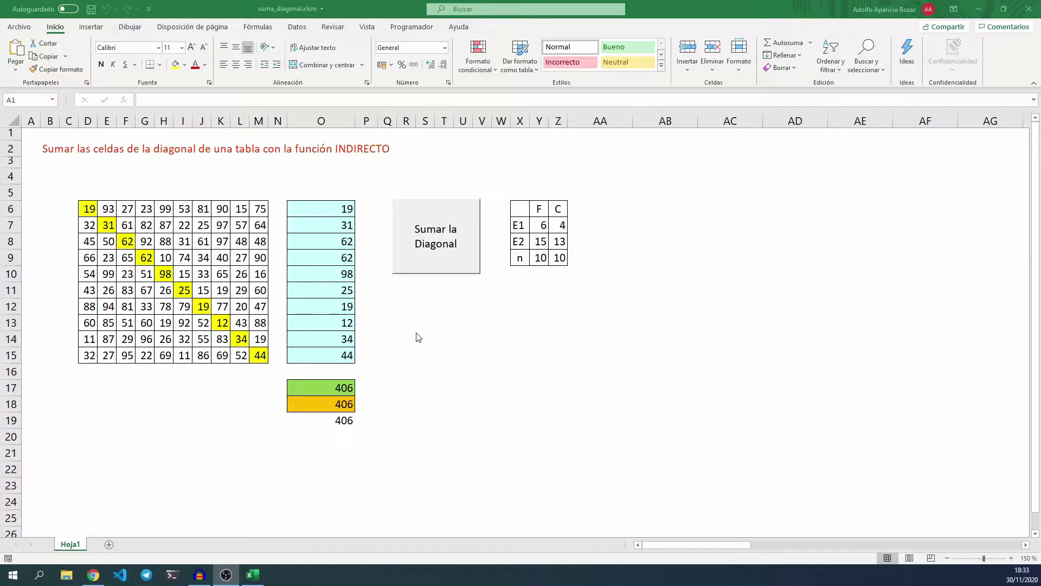
Examine the INDIRECTO formula in O6 and the random-number formula in the table's first cell, D6
key("alt+Tab")
double_click(317, 210)
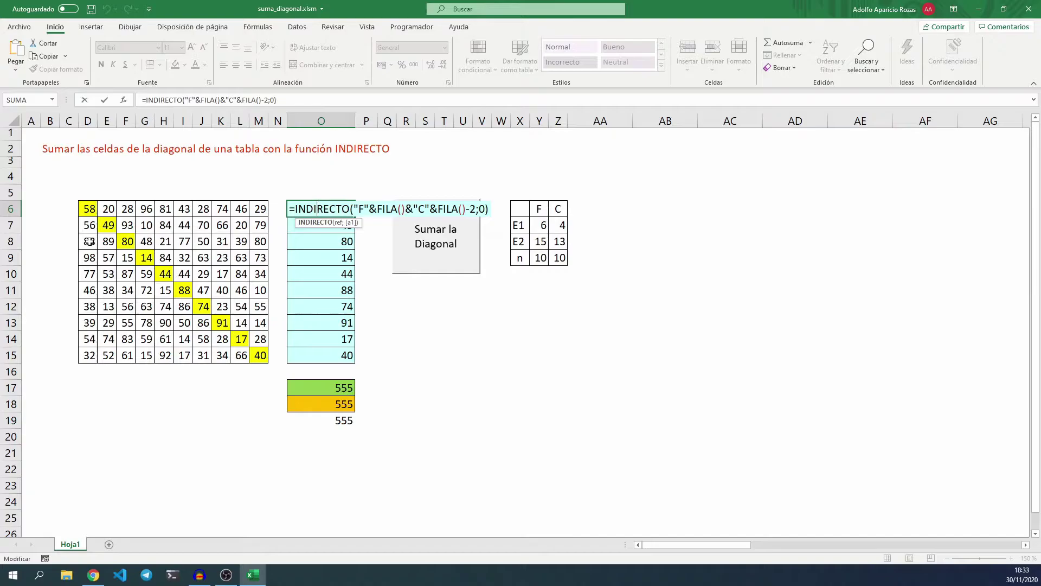
key("ctrl+Return")
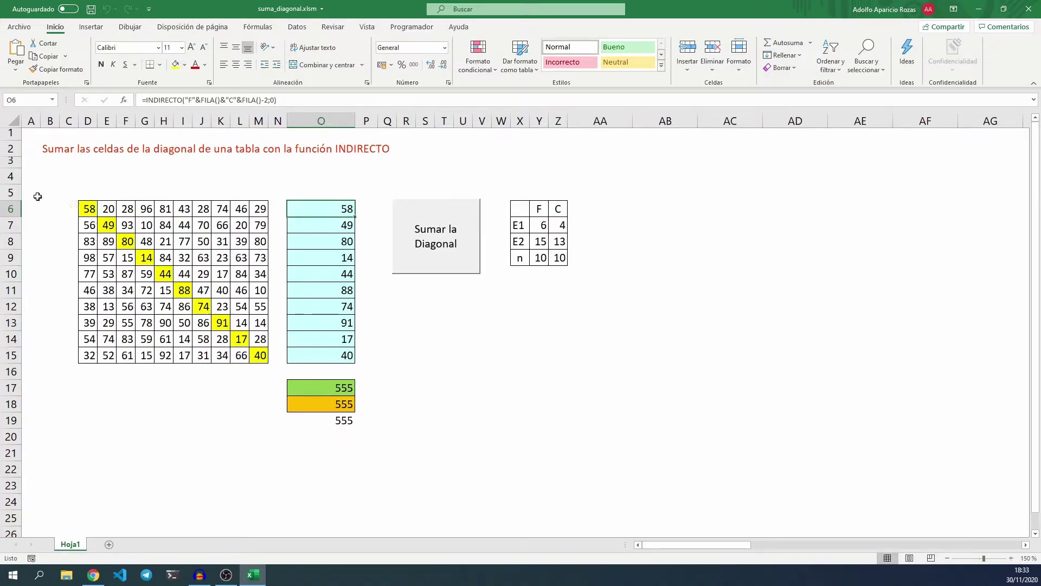
double_click(310, 208)
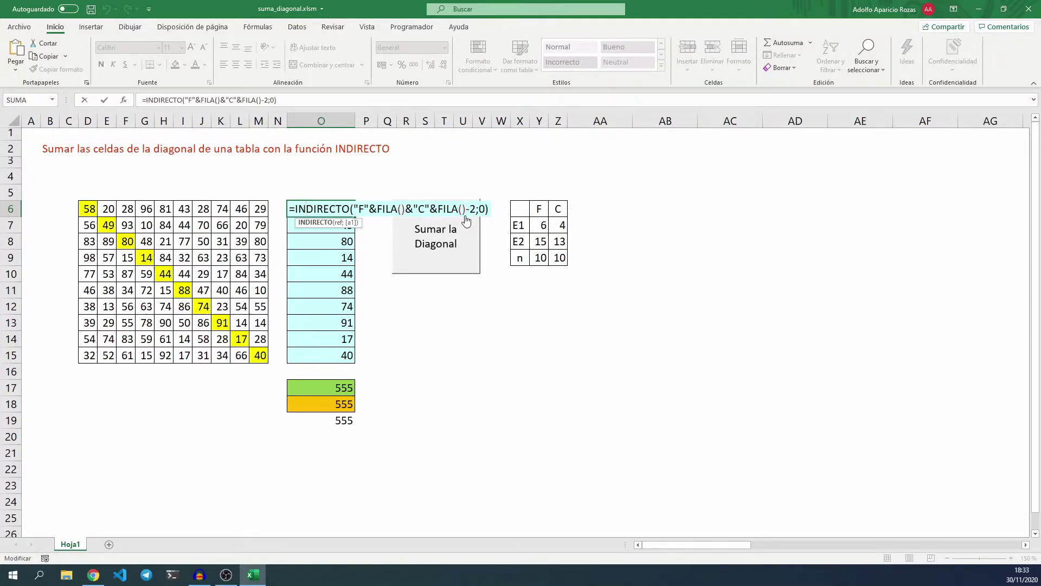
key("Escape")
left_click(86, 201)
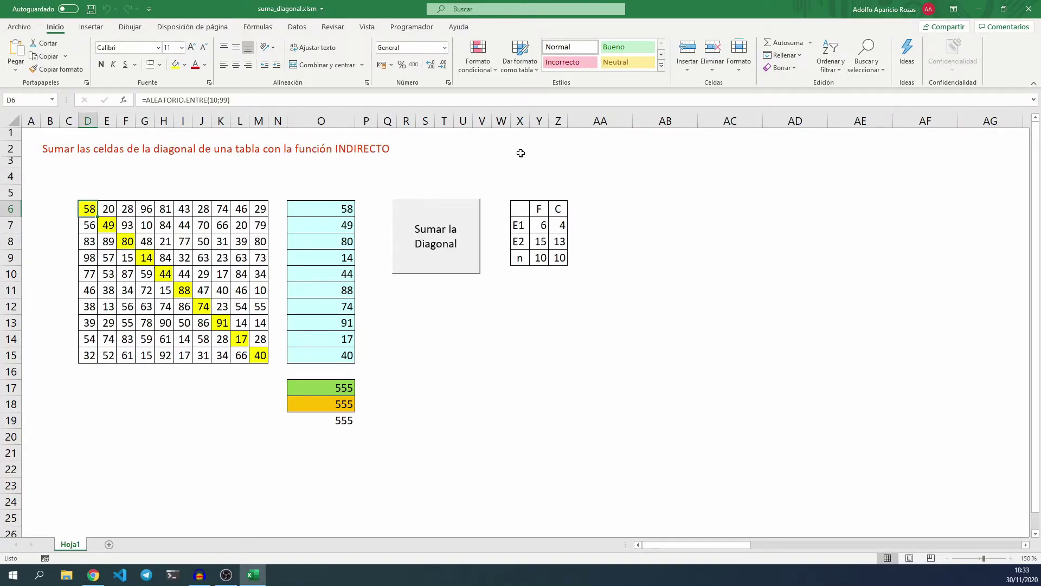
Enter 4 in W2 and 6 in X2, and subtract them in Y2 with the formula =W2-X2
left_click(503, 152)
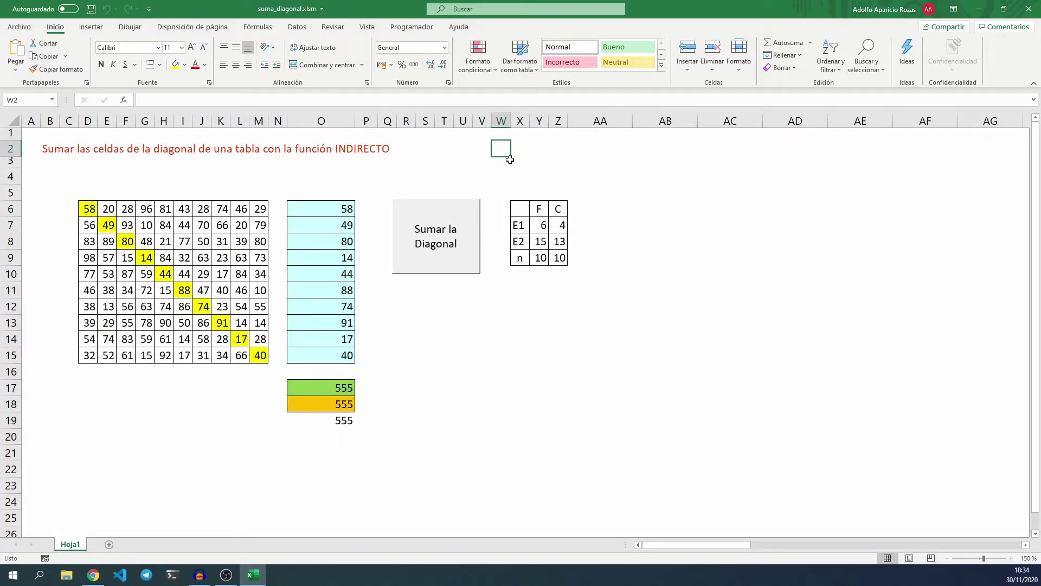
type("4")
key("Tab")
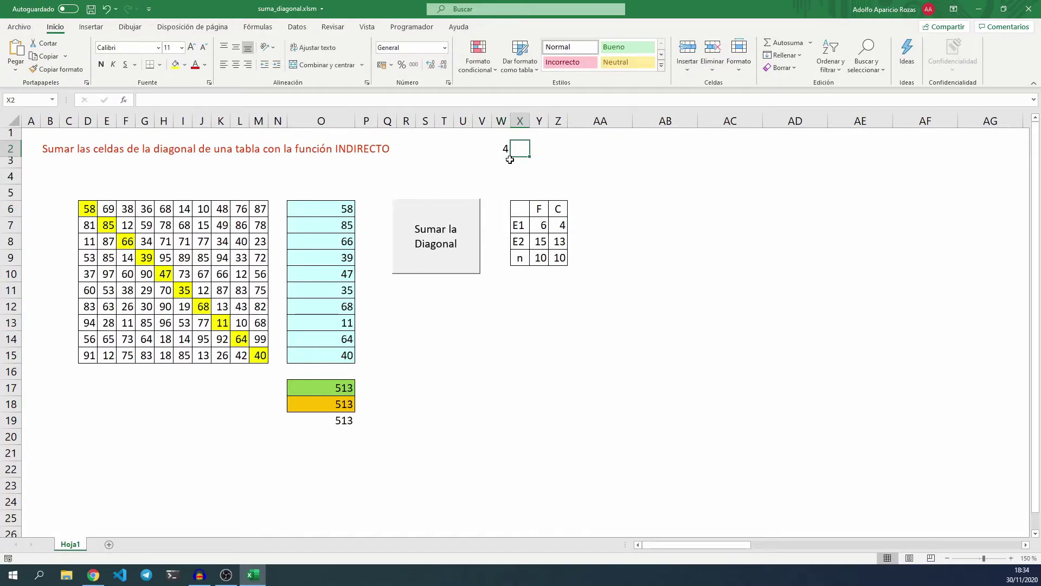
type("6")
key("Tab")
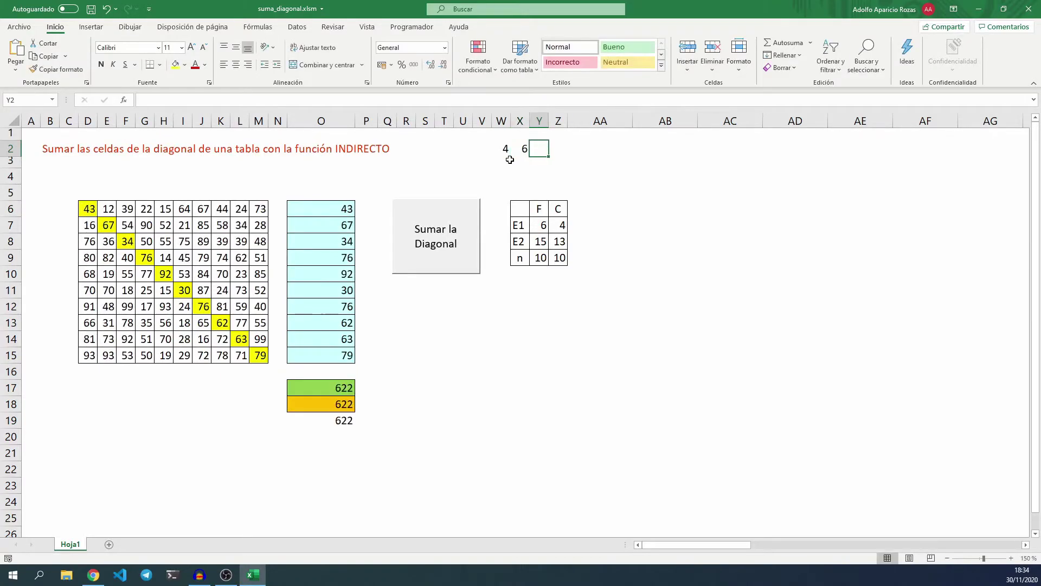
type("=")
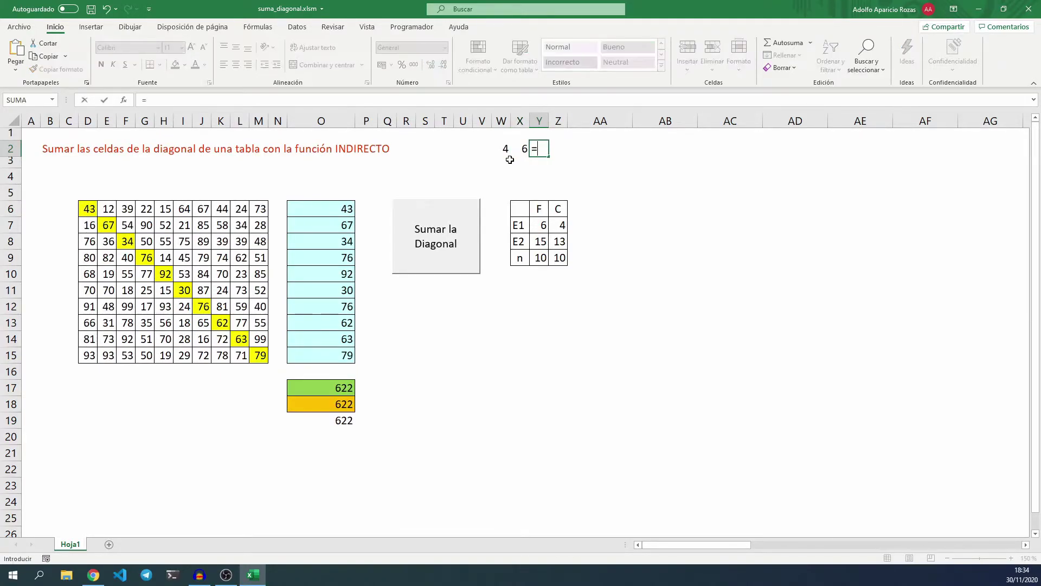
key("Left")
key("Left")
type("-")
key("Left")
key("Return")
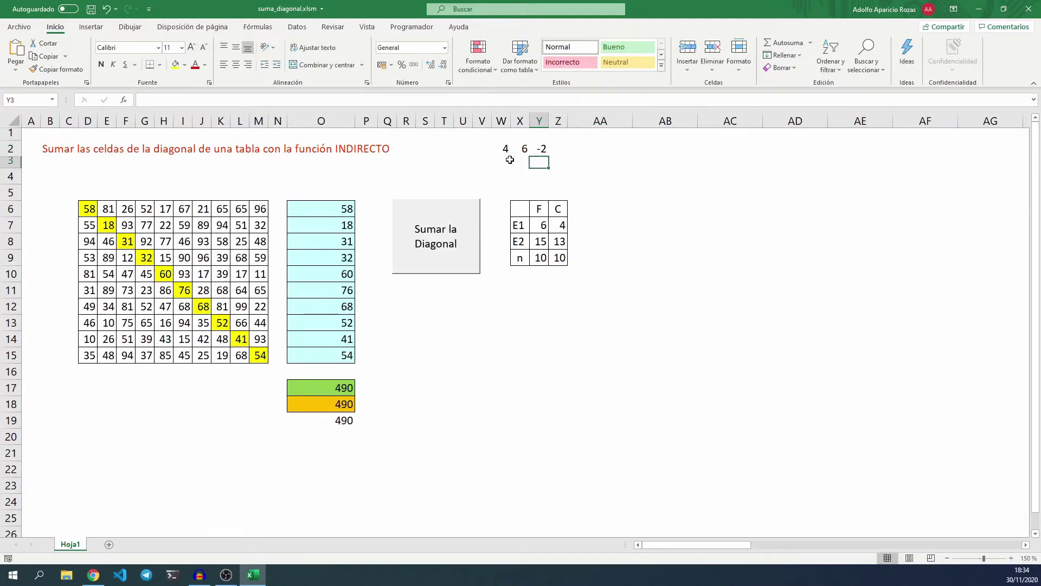
Recheck the INDIRECTO formula in O6, and insert three new columns before column A
double_click(337, 210)
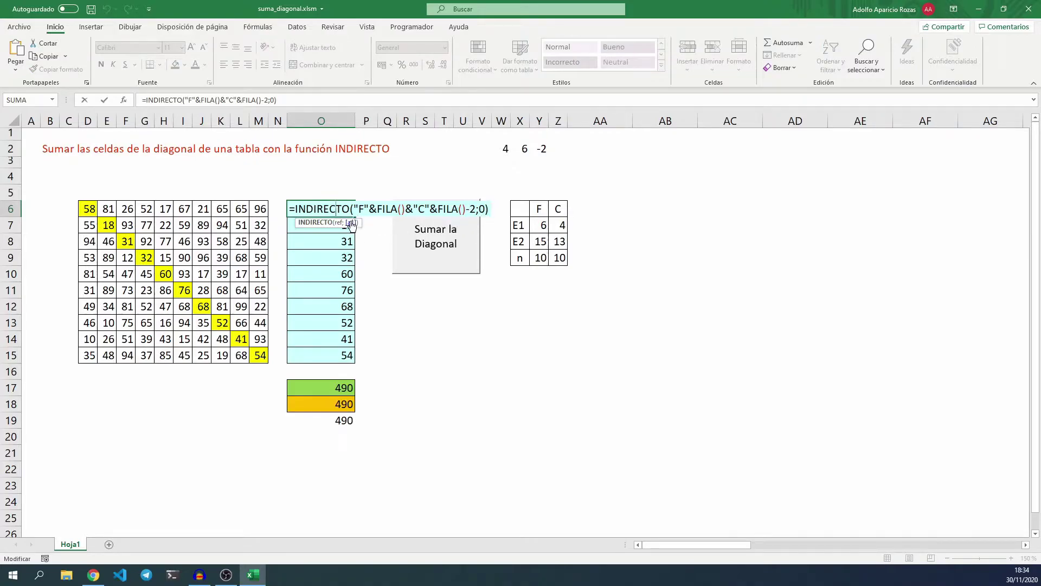
key("Escape")
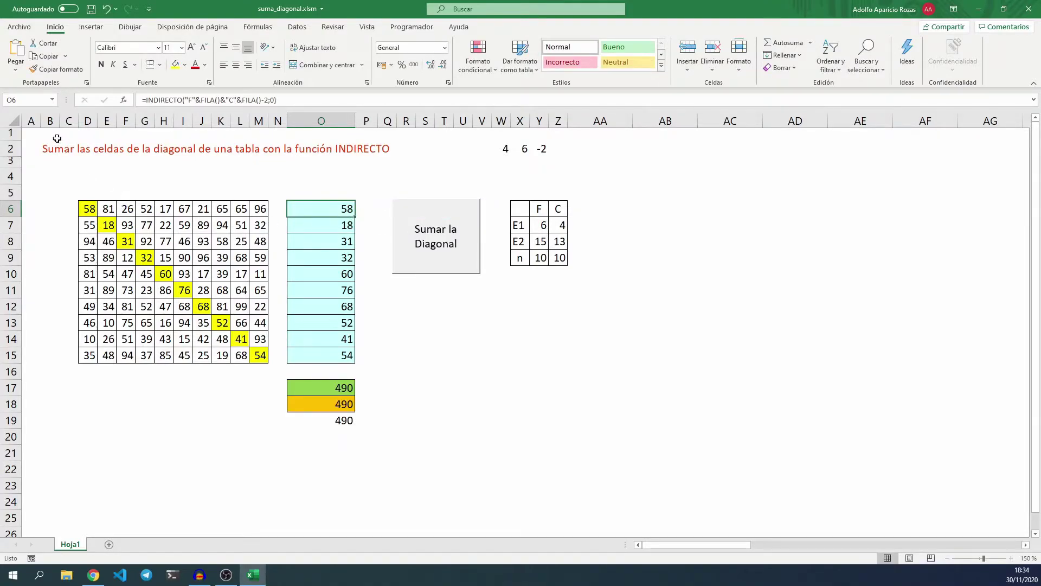
left_click_drag(31, 120, 68, 121)
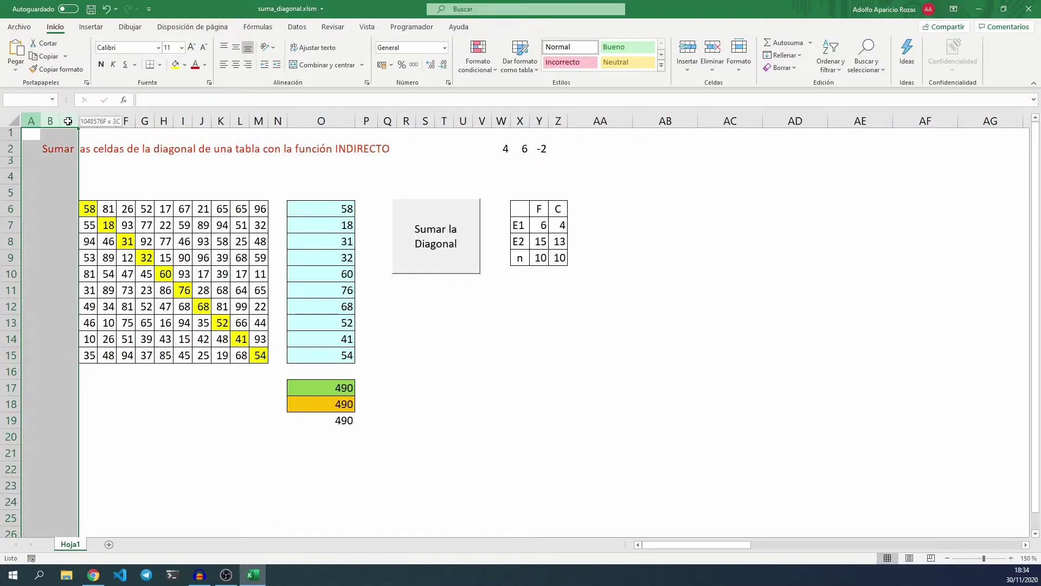
right_click(68, 121)
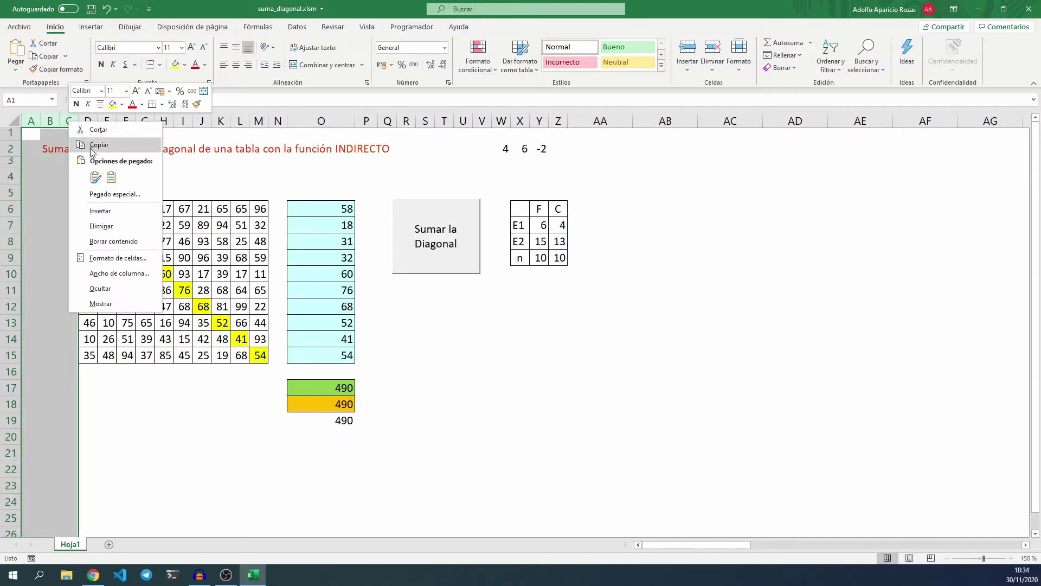
left_click(105, 215)
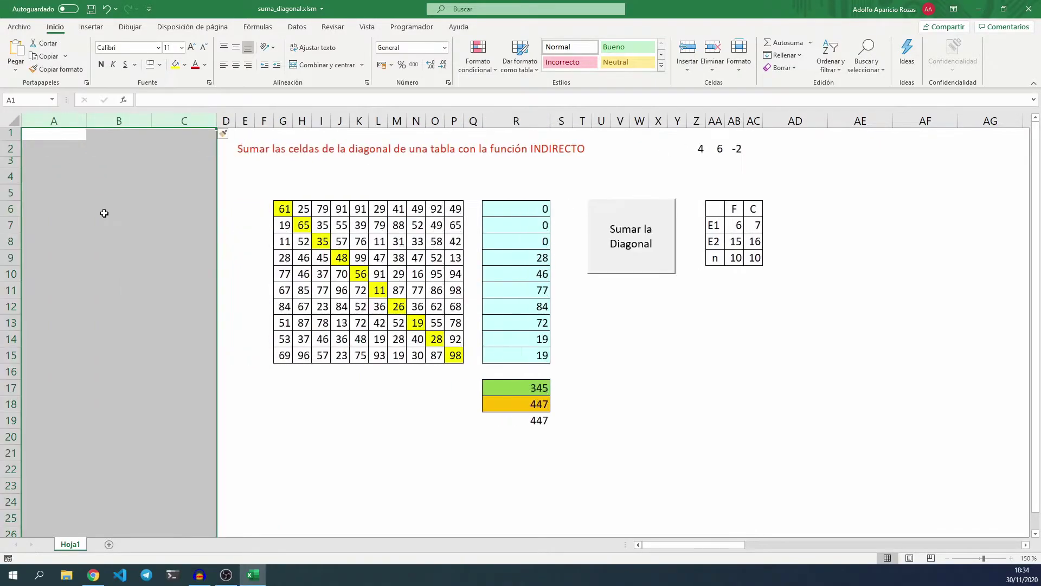
Enter 7 in Z3 and 6 in AA3, and fill the subtraction formula from AB2 down to AB3
left_click(282, 208)
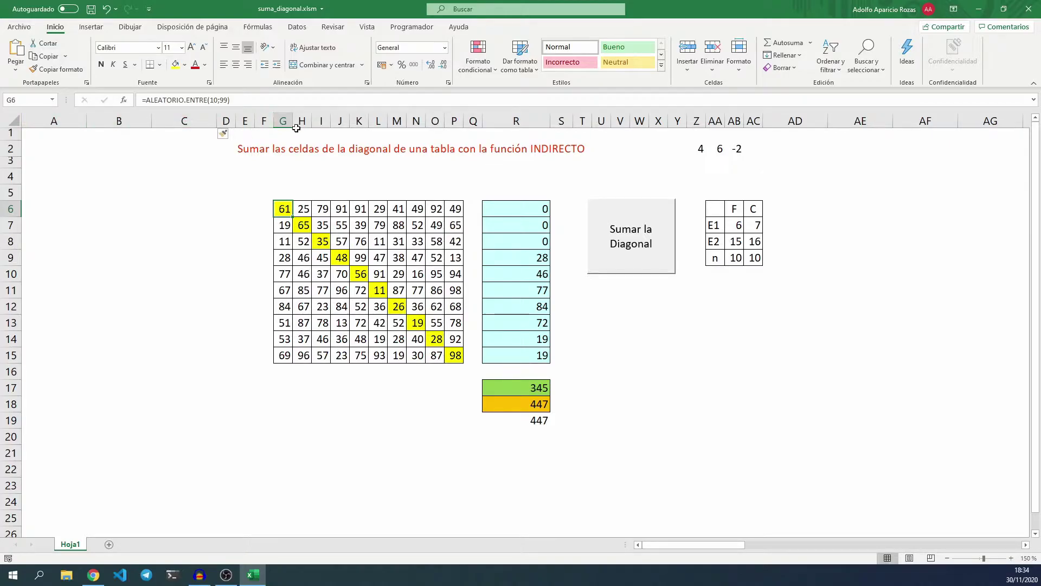
left_click(703, 164)
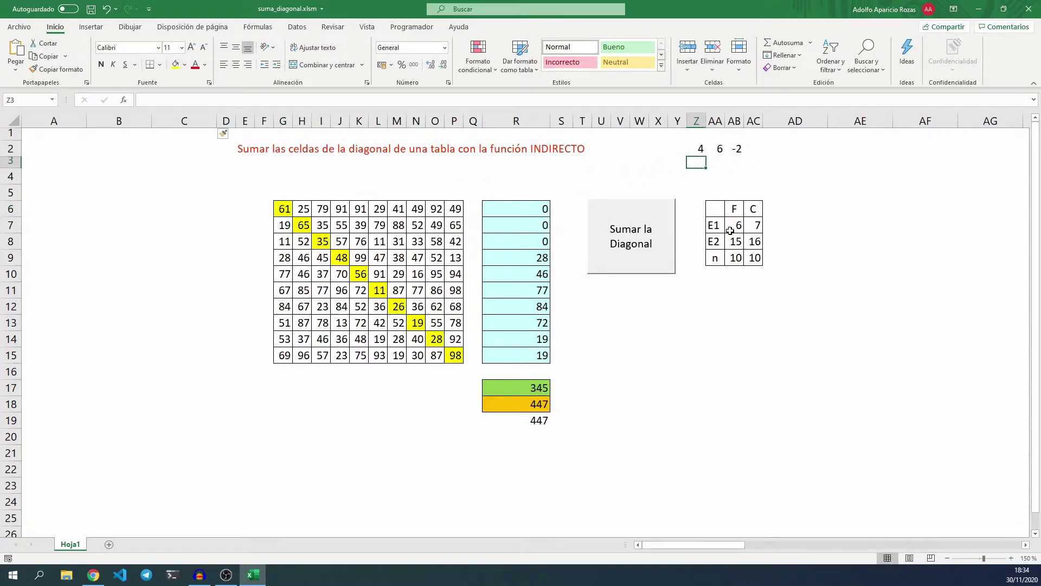
type("7")
key("Tab")
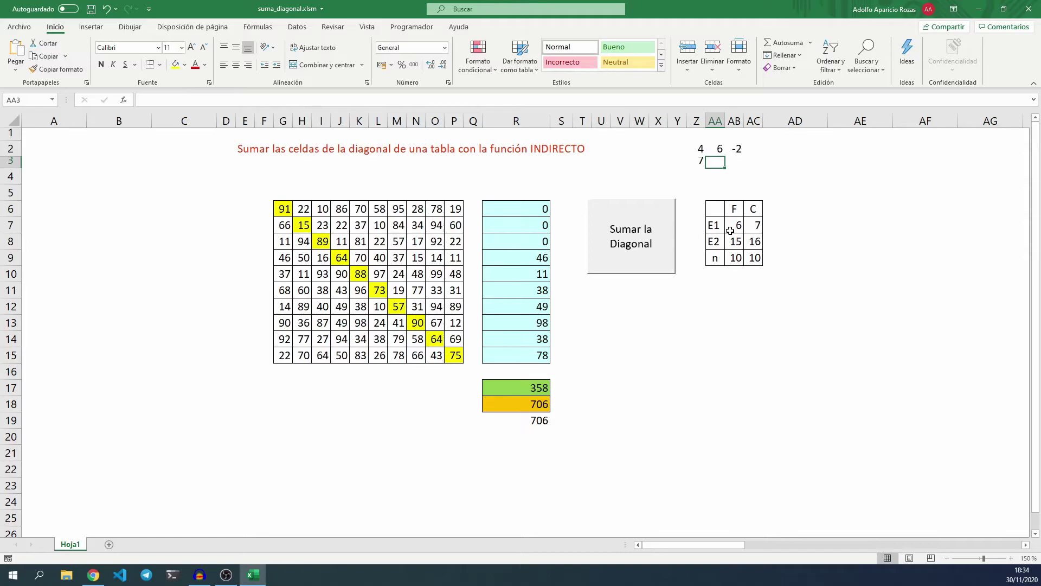
type("6")
key("Tab")
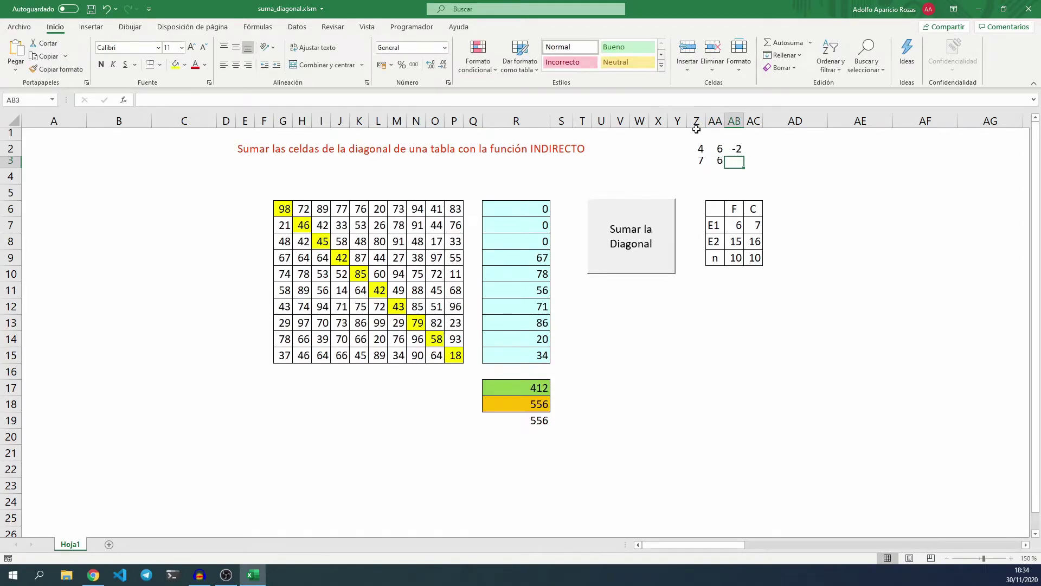
left_click(739, 145)
left_click_drag(741, 158, 740, 165)
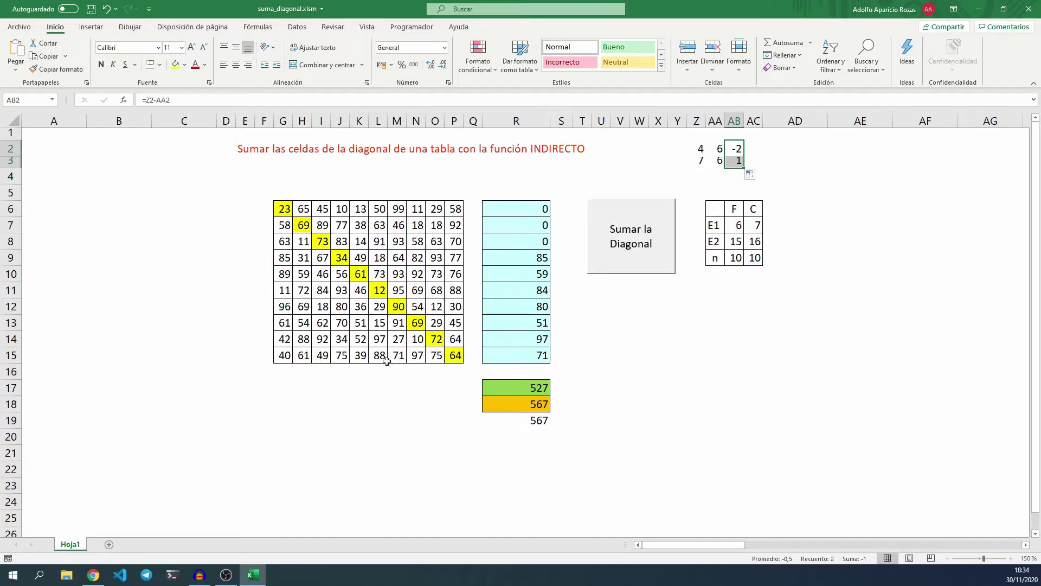
Examine the SUMA formulas in the green total cell R17 and in R19
left_click(526, 391)
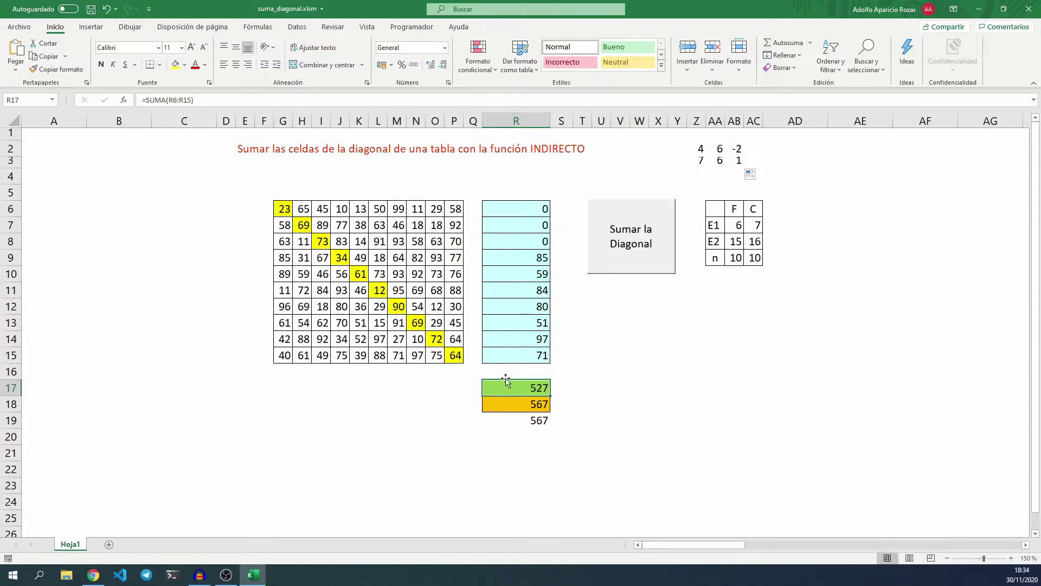
double_click(517, 421)
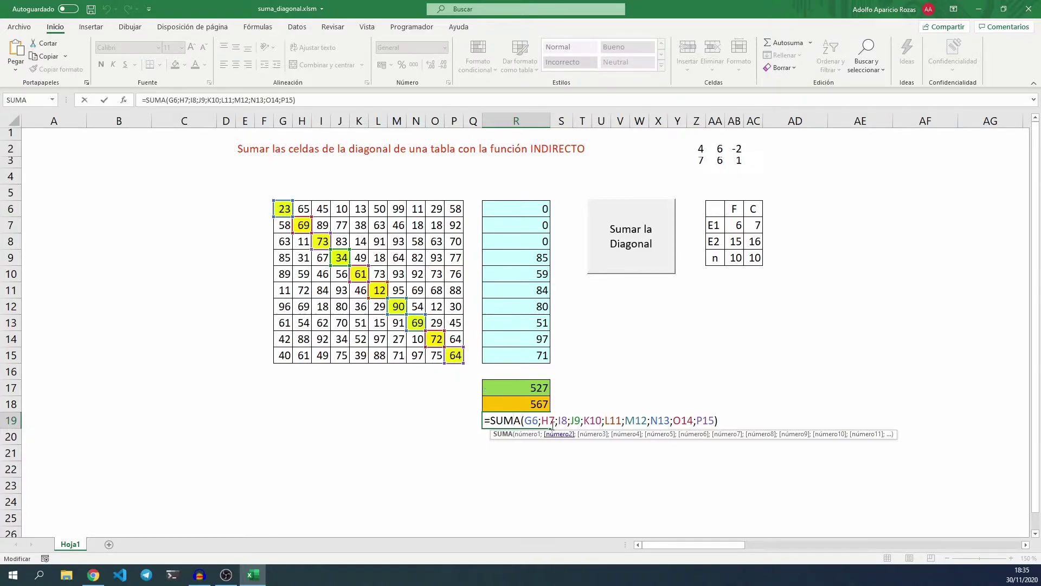
key("ctrl+Return")
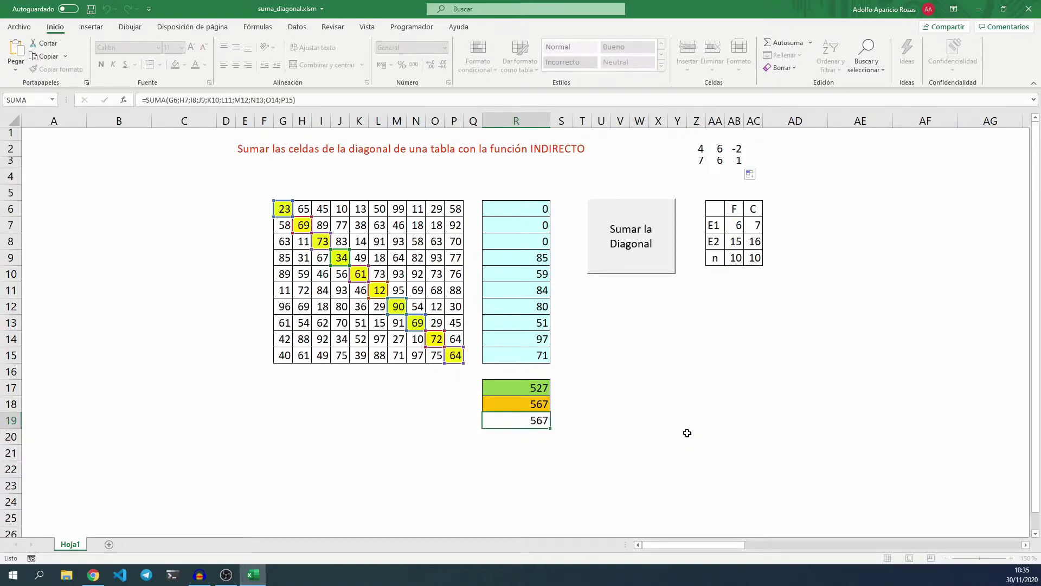
Change R6's formula to =INDIRECTO("F"&FILA()&"C"&FILA()+1;0) and fill it down to R15
double_click(502, 201)
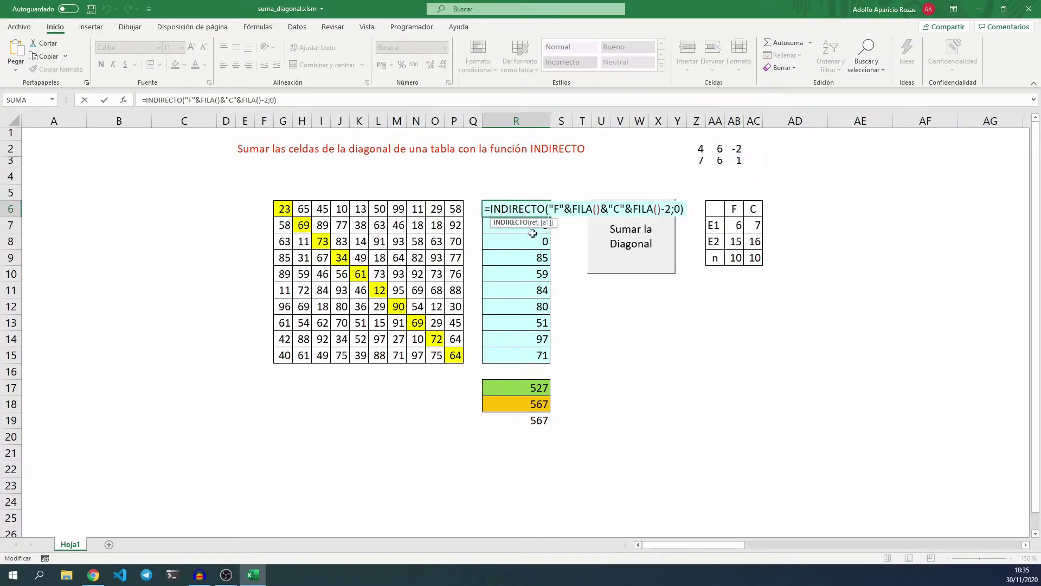
key("Right")
key("Right")
key("Right")
key("Right")
key("Right")
key("Right")
key("Right")
key("Right")
key("Right")
key("Right")
key("Right")
key("Right")
key("Right")
key("Right")
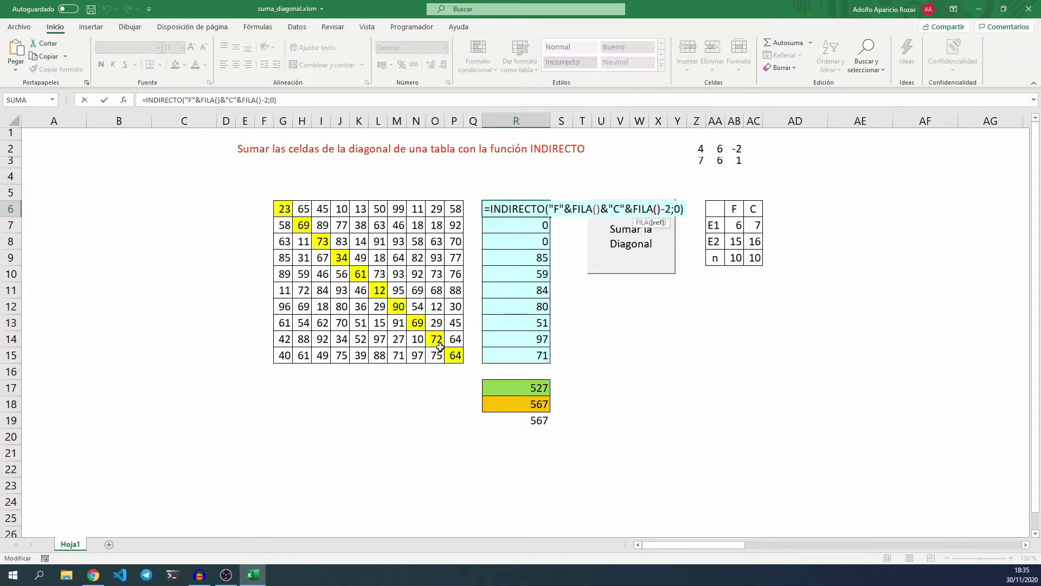
type("+1")
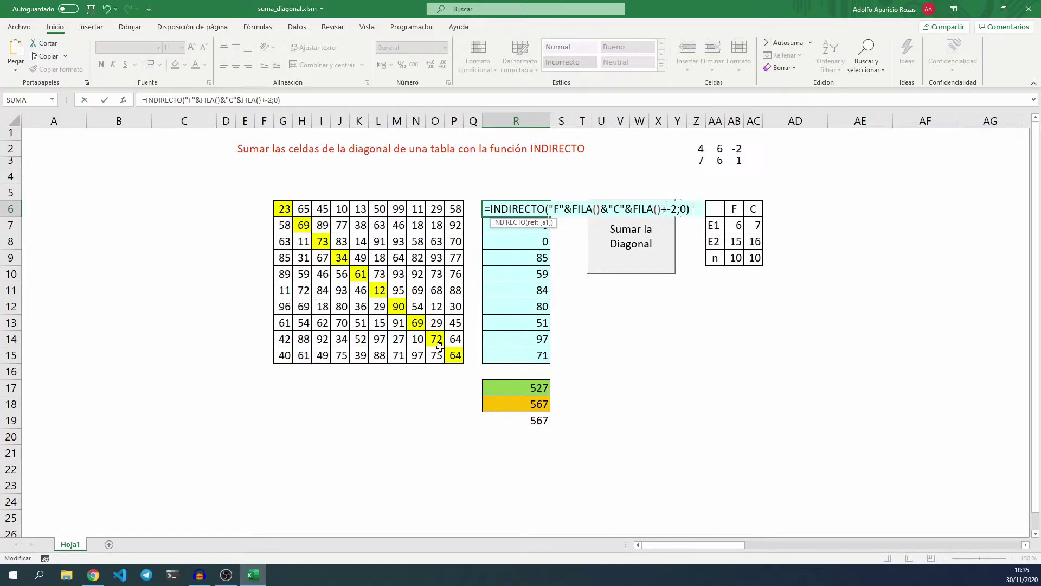
key("Delete")
key("Delete")
key("Return")
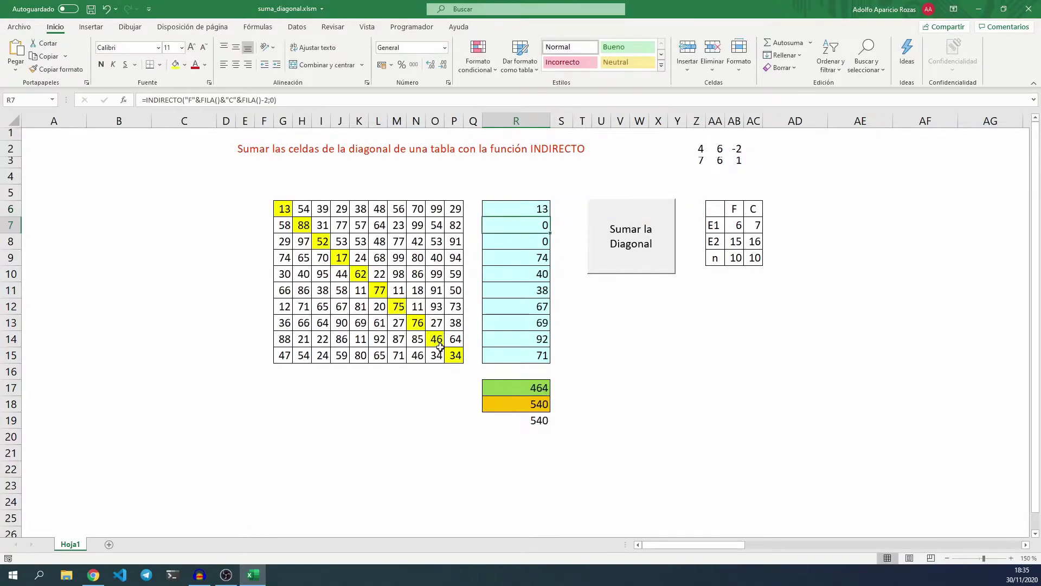
left_click(525, 212)
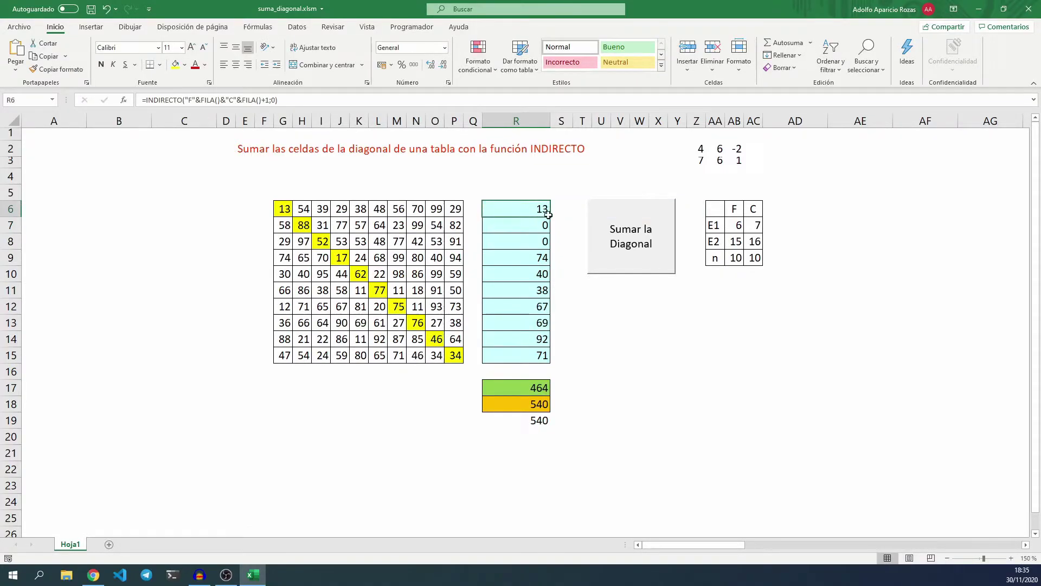
left_click_drag(550, 217, 551, 363)
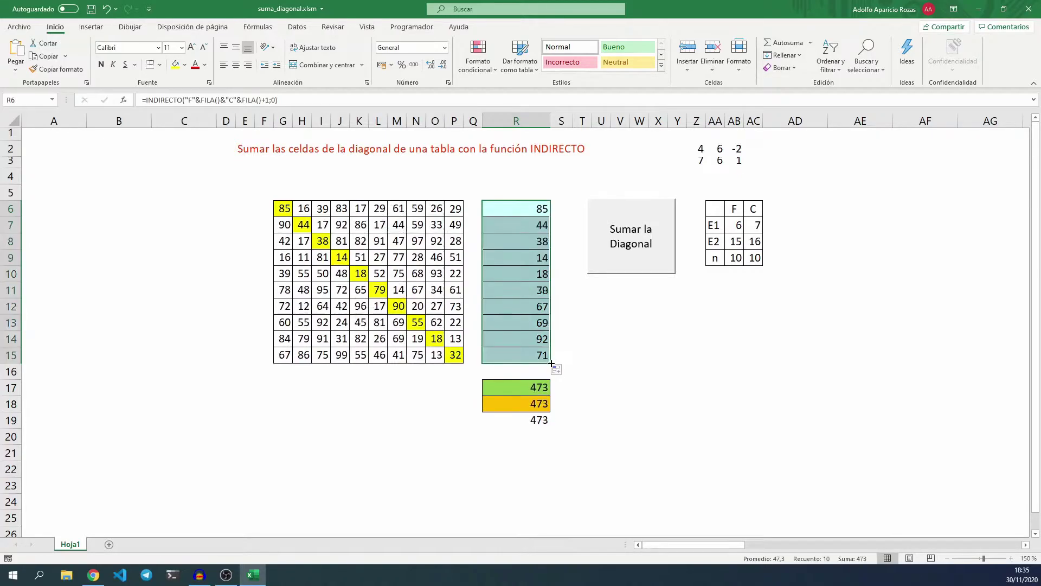
Check the SUMA formula in R17 and the random-number formula in H6 without changing them
double_click(503, 387)
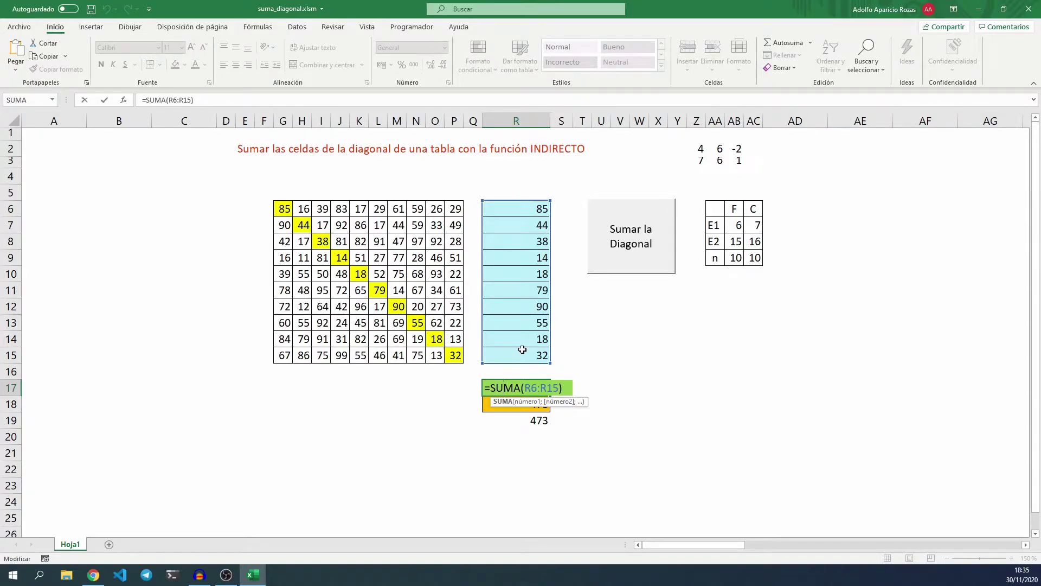
key("Escape")
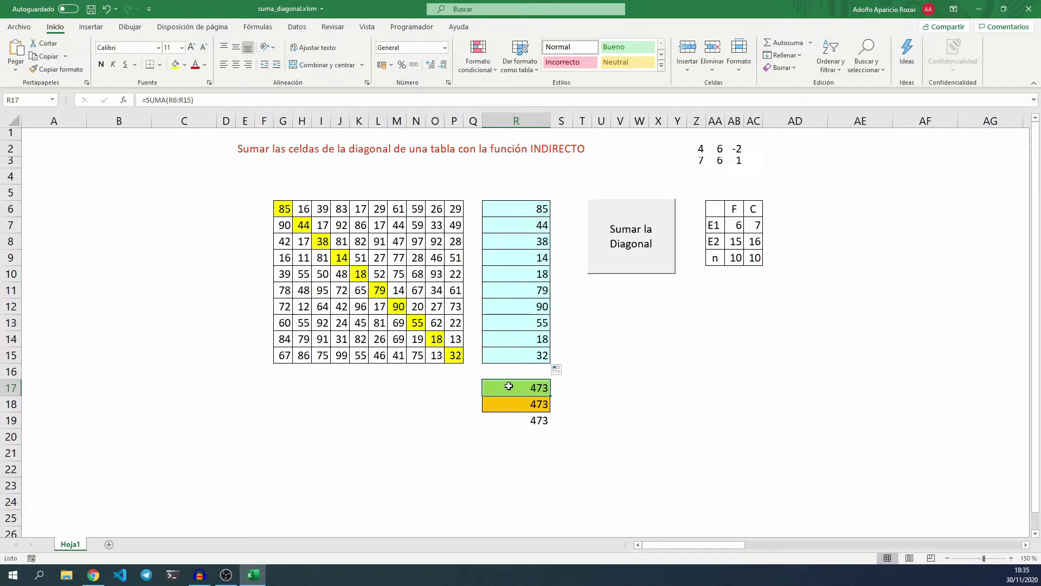
double_click(308, 210)
key("Escape")
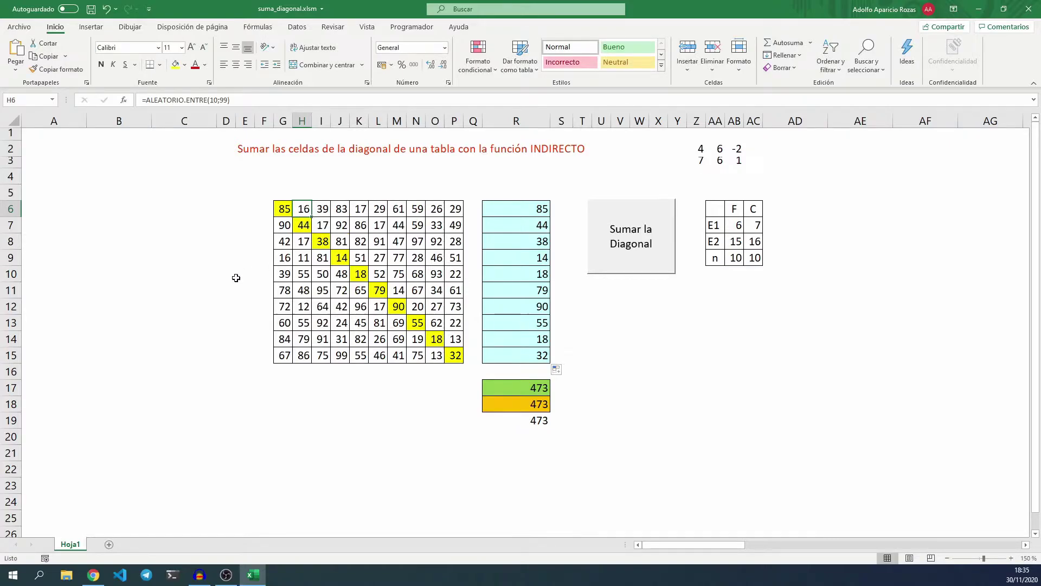
Recalculate the sheet several times to compare the three diagonal totals with new random numbers
key("F9")
key("F9")
key("F9")
key("F9")
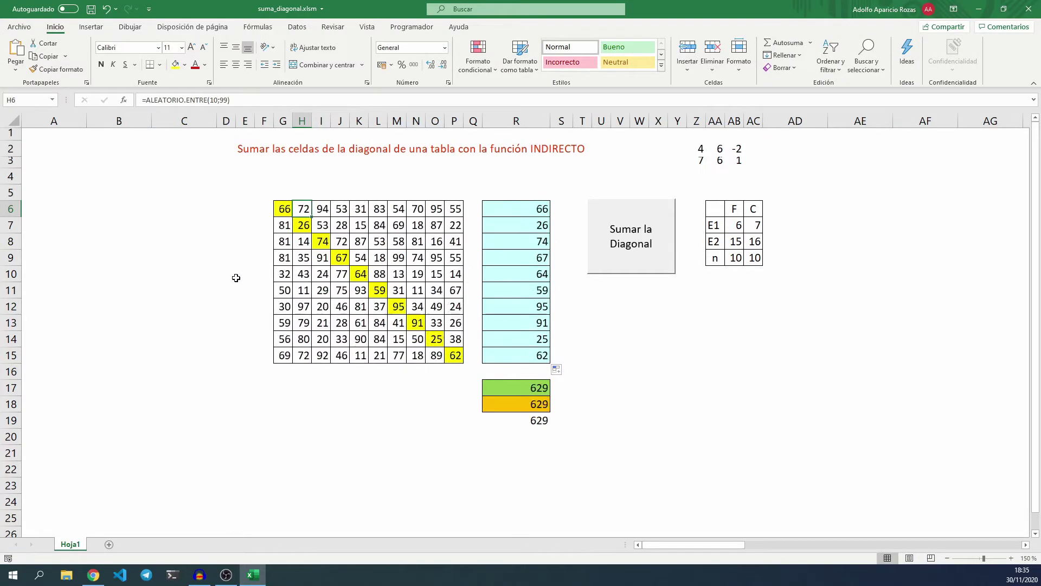
key("F9")
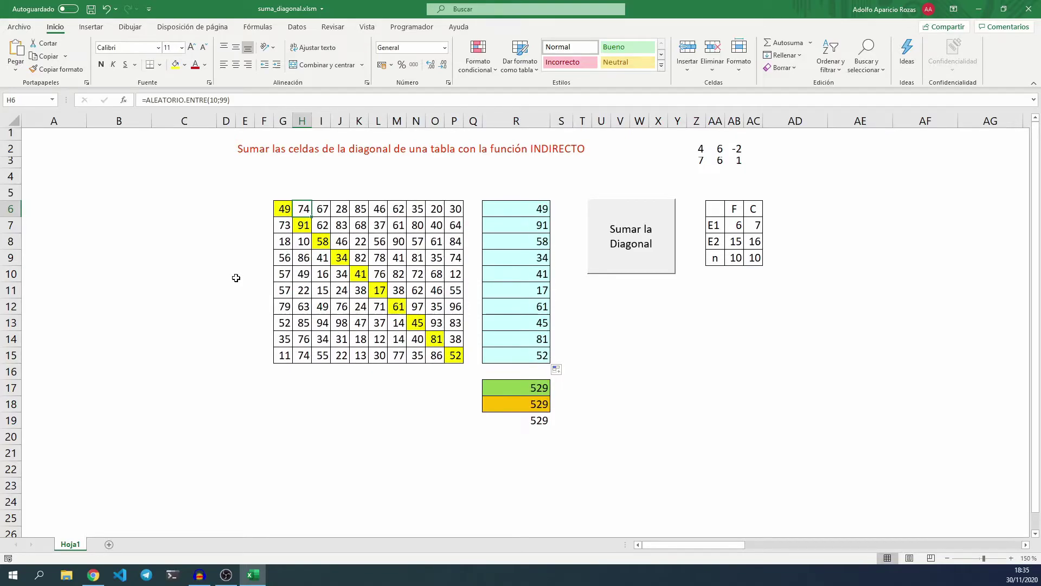
key("F9")
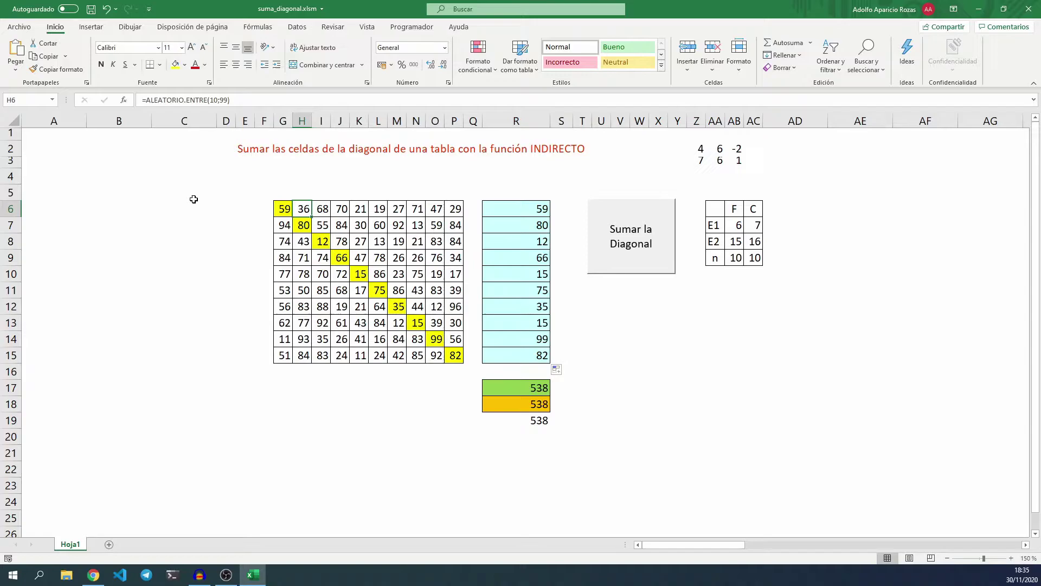
Delete columns A to C before the table
left_click_drag(68, 120, 199, 118)
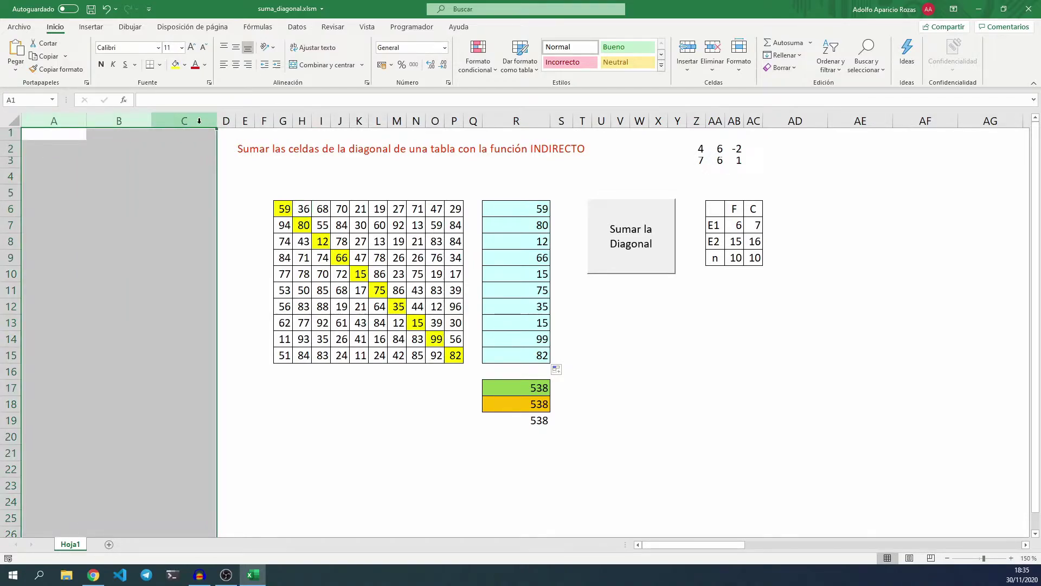
right_click(199, 121)
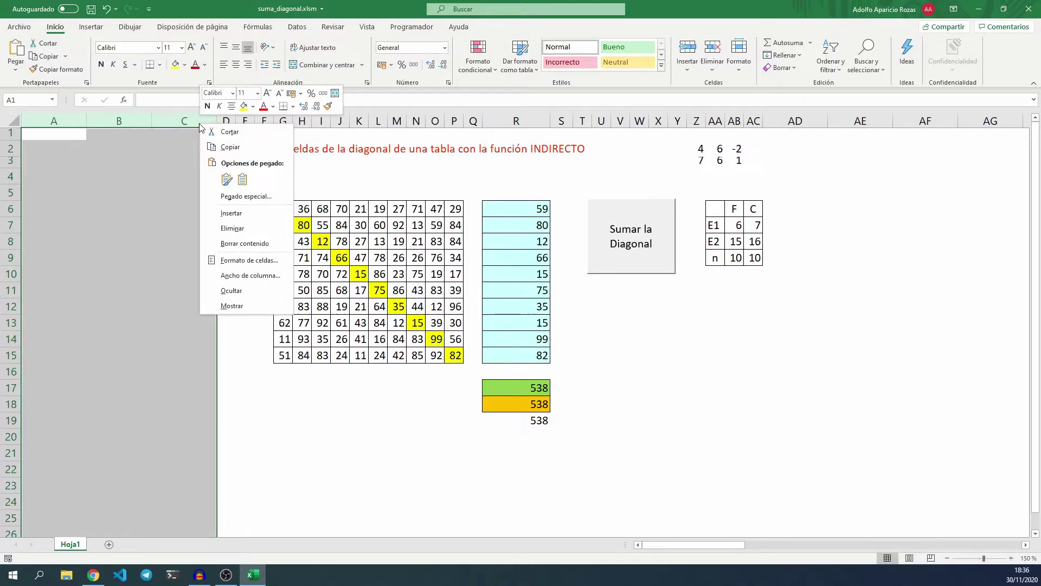
left_click(232, 228)
left_click(145, 176)
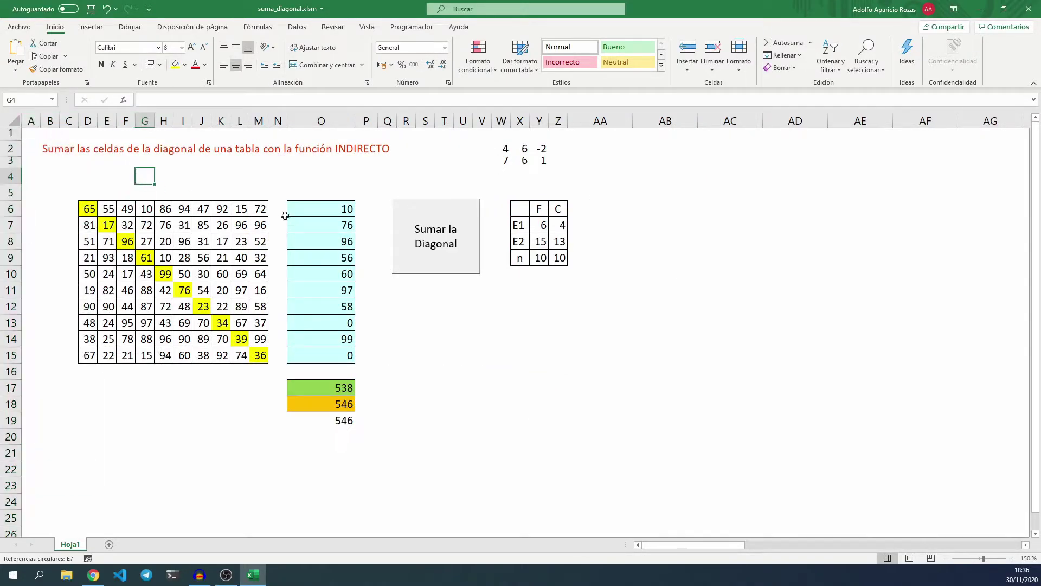
Change O6's formula to =INDIRECTO("F"&FILA()&"C"&FILA()-2;0) and fill it down to O15
double_click(306, 209)
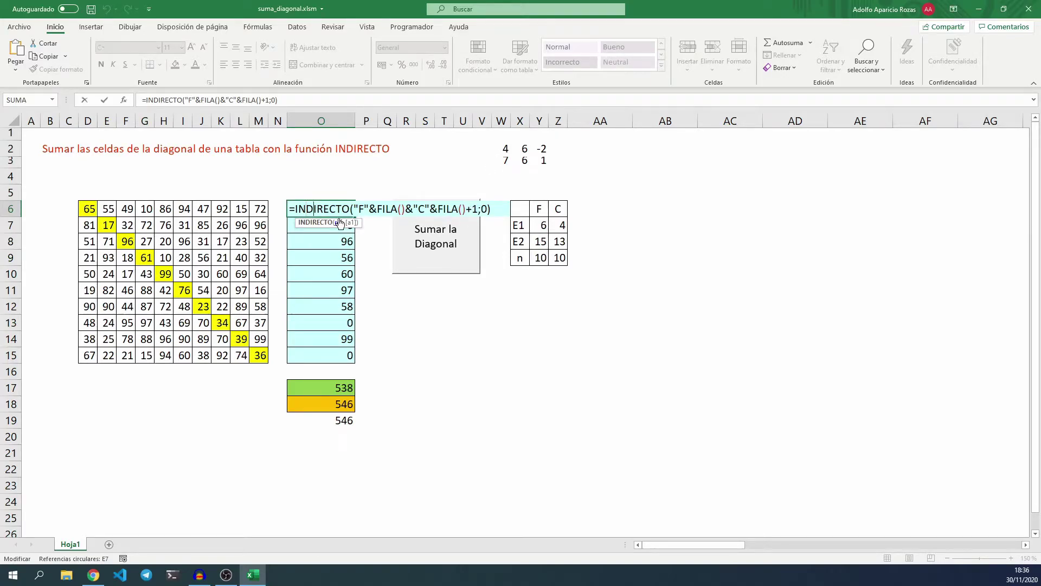
key("Right")
key("Right")
key("Right")
key("Right")
key("Right")
key("Right")
key("Right")
key("Right")
key("Right")
key("Right")
key("Right")
key("Right")
key("Right")
key("Right")
key("Right")
key("Right")
key("Right")
key("Right")
type("-")
key("Delete")
type("2")
key("Delete")
key("Return")
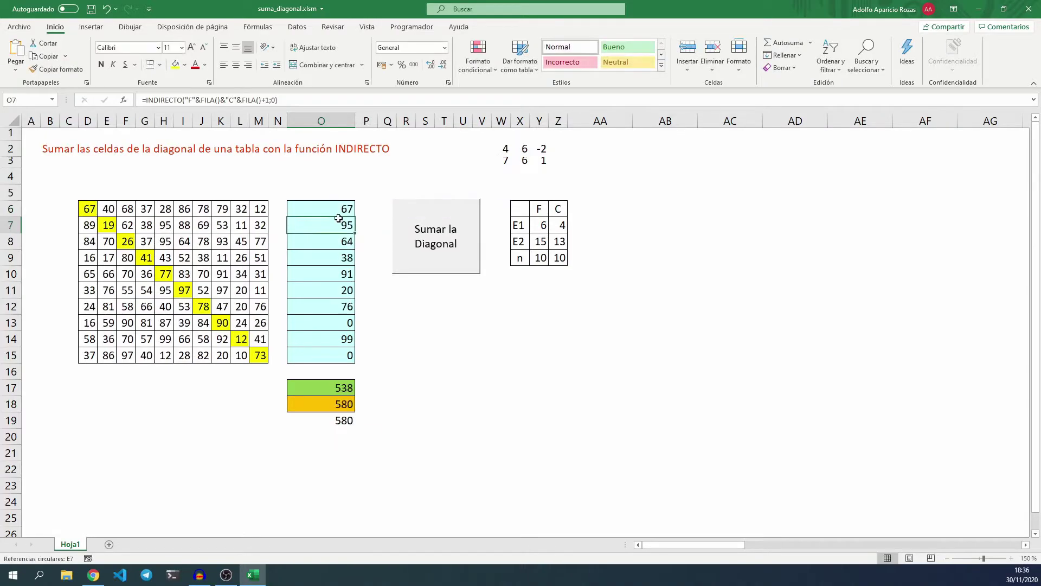
left_click(334, 209)
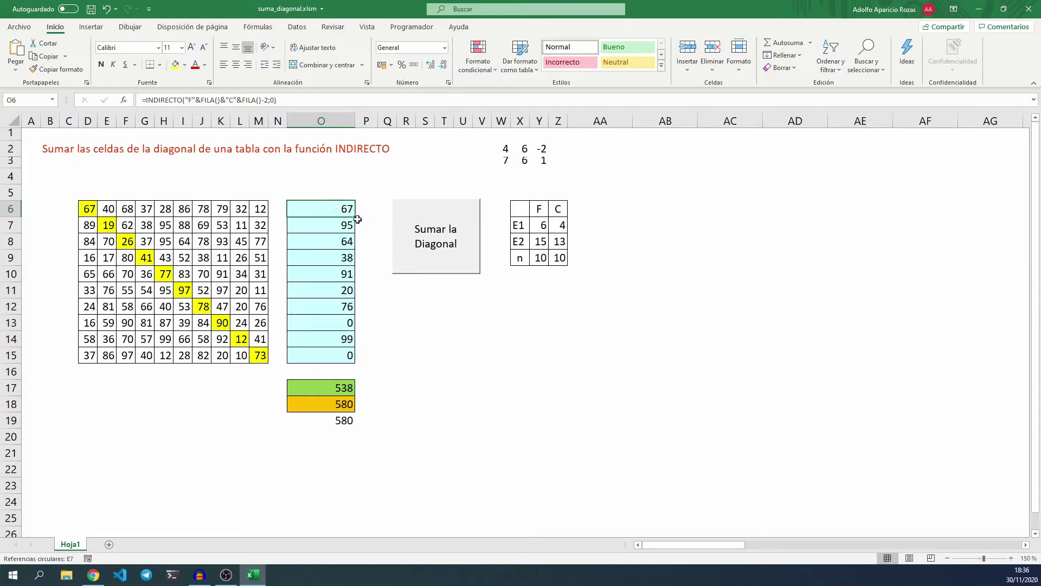
left_click_drag(355, 217, 353, 358)
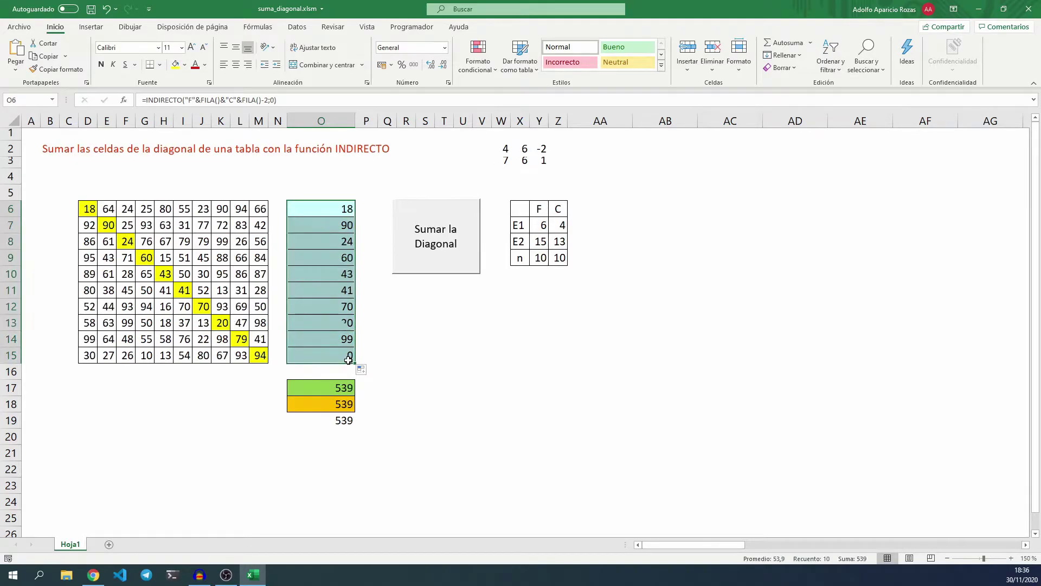
left_click(369, 350)
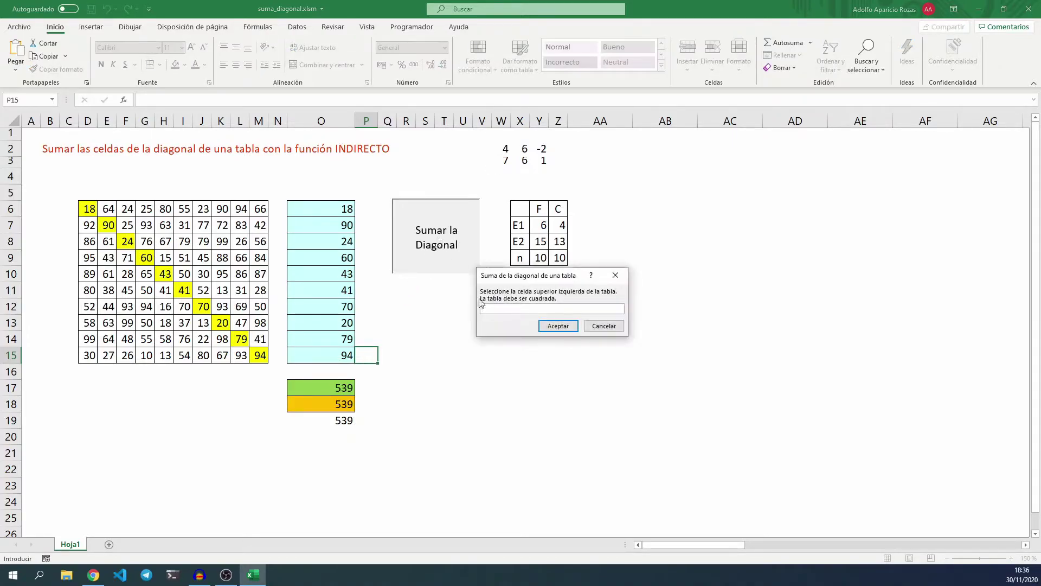
Run the Sumar la Diagonal macro with D6 and M15 as the table's corner cells, and dismiss its result message
left_click_drag(543, 281, 430, 295)
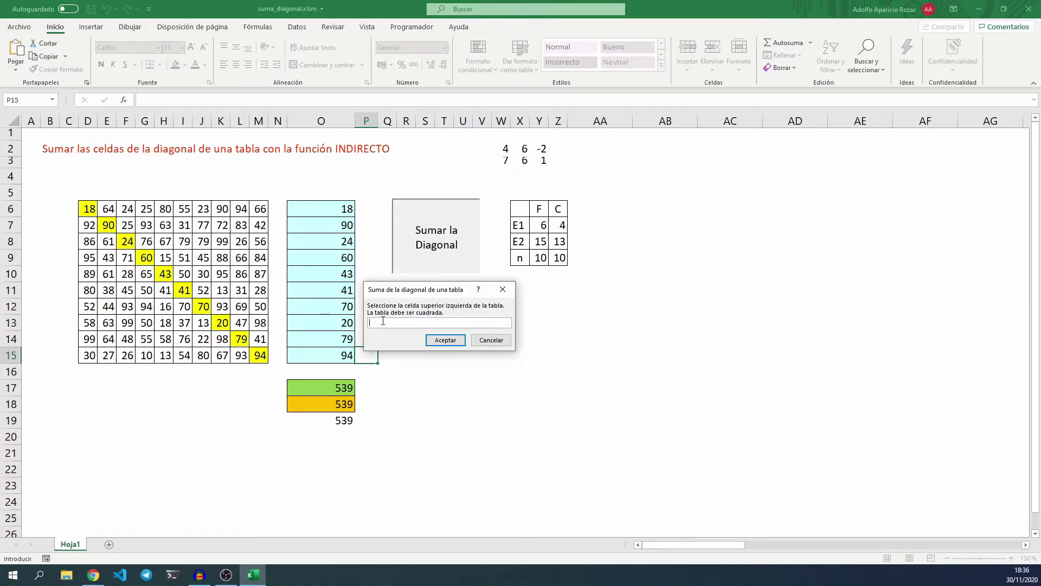
left_click(89, 207)
left_click(444, 340)
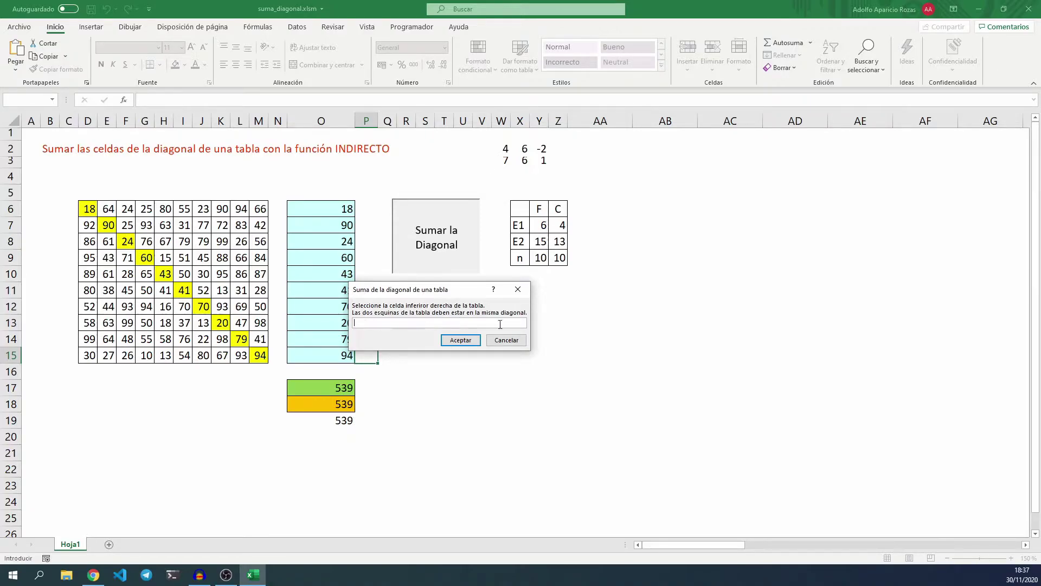
left_click(260, 355)
left_click(460, 341)
left_click_drag(499, 276, 390, 318)
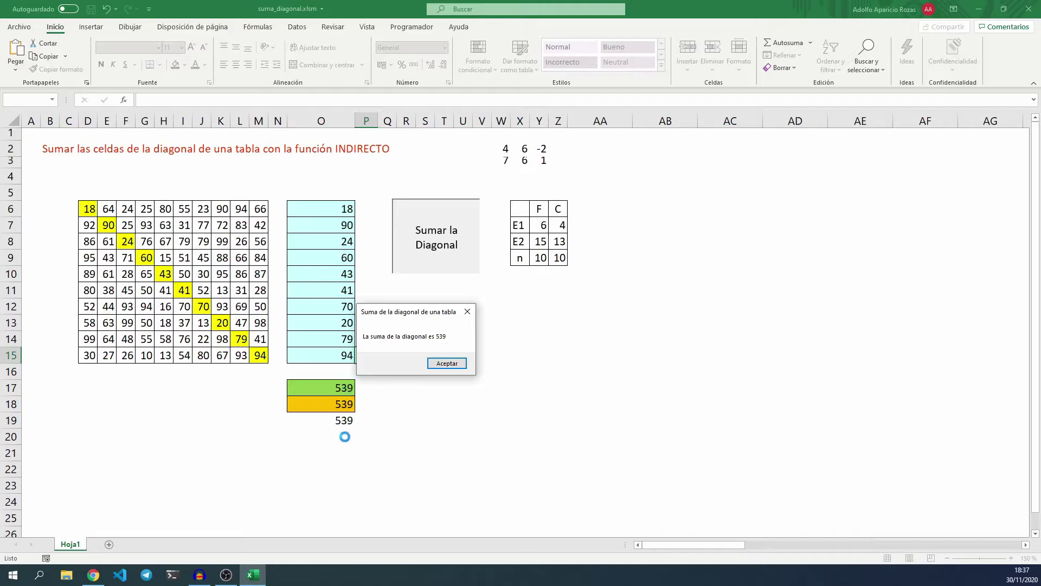
left_click(437, 364)
Test the Sumar la Diagonal macro with the mismatched corner cells D6 and M14, and dismiss its message
left_click(428, 256)
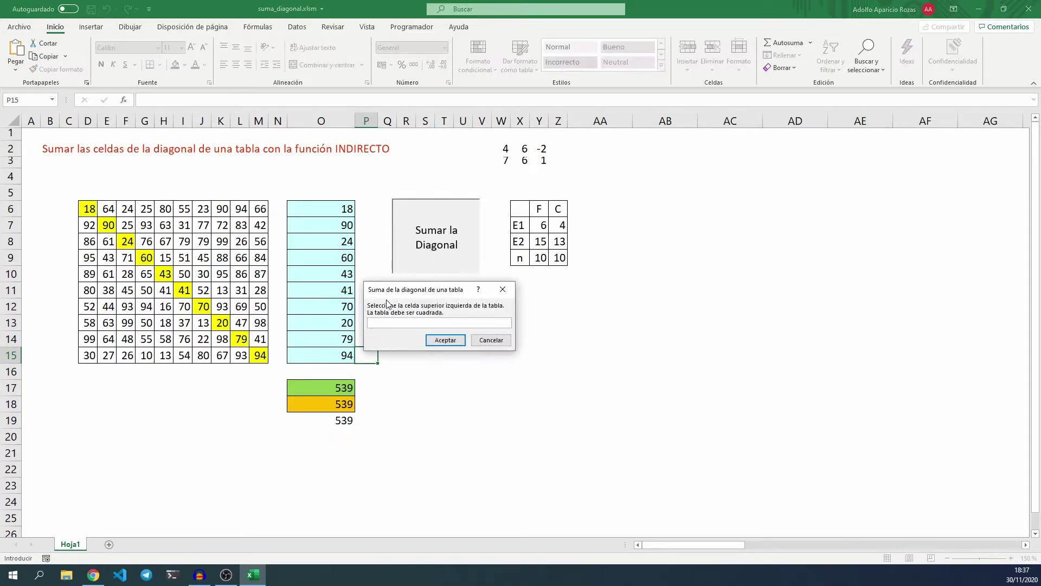
left_click(89, 209)
left_click(446, 340)
left_click(259, 339)
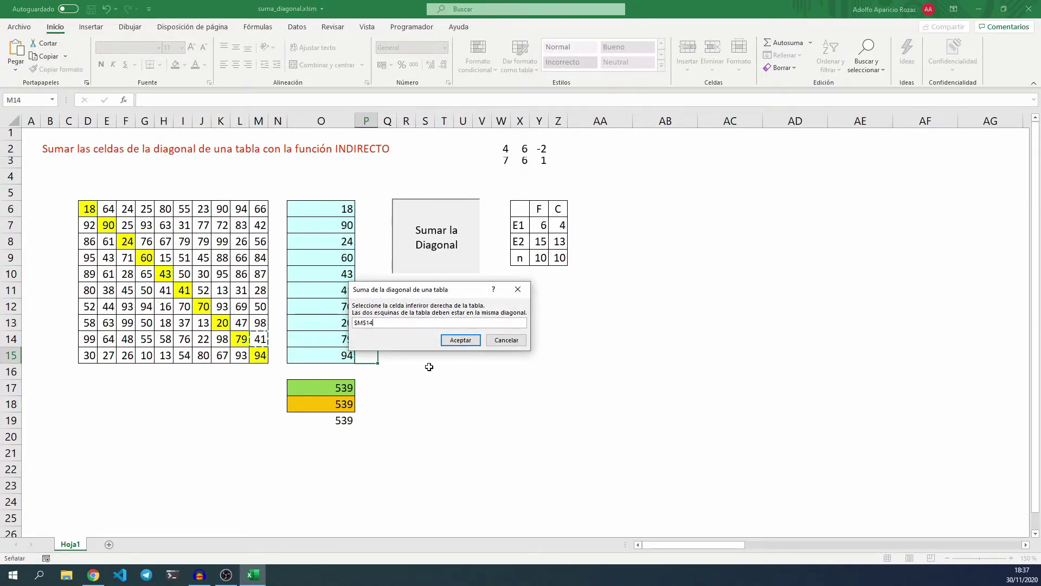
left_click(464, 344)
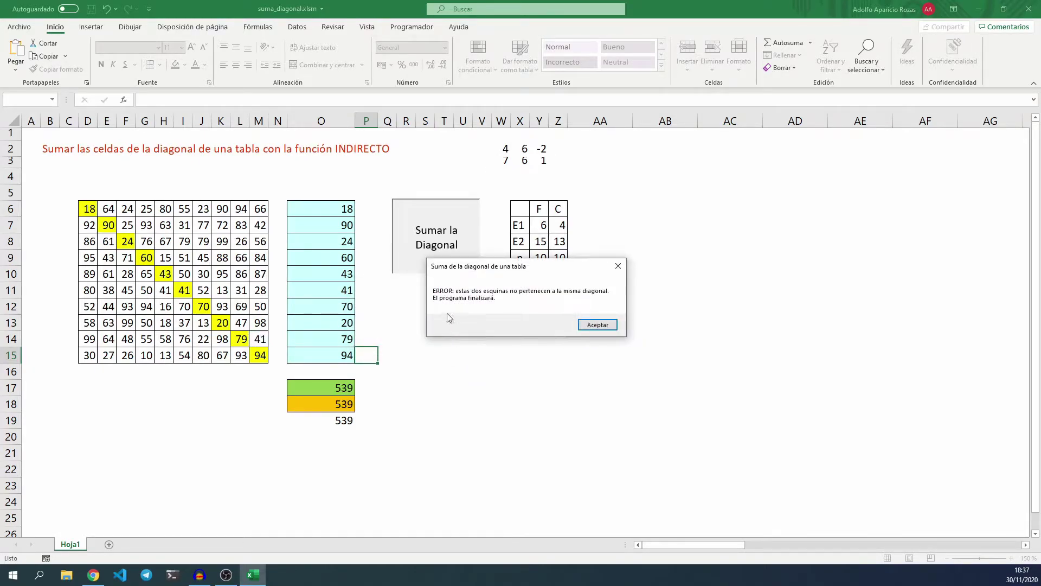
left_click_drag(527, 272, 457, 295)
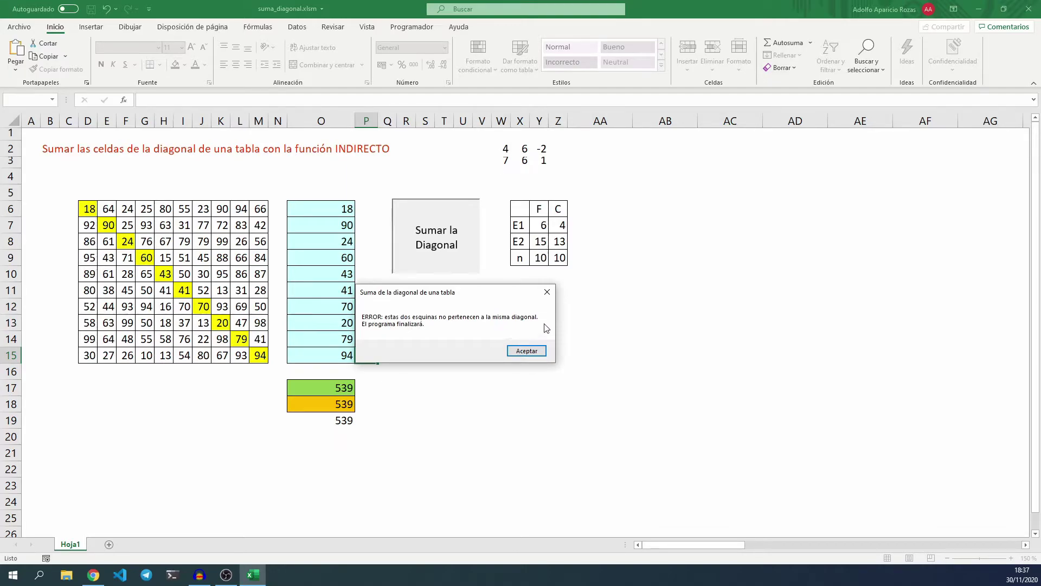
left_click(516, 351)
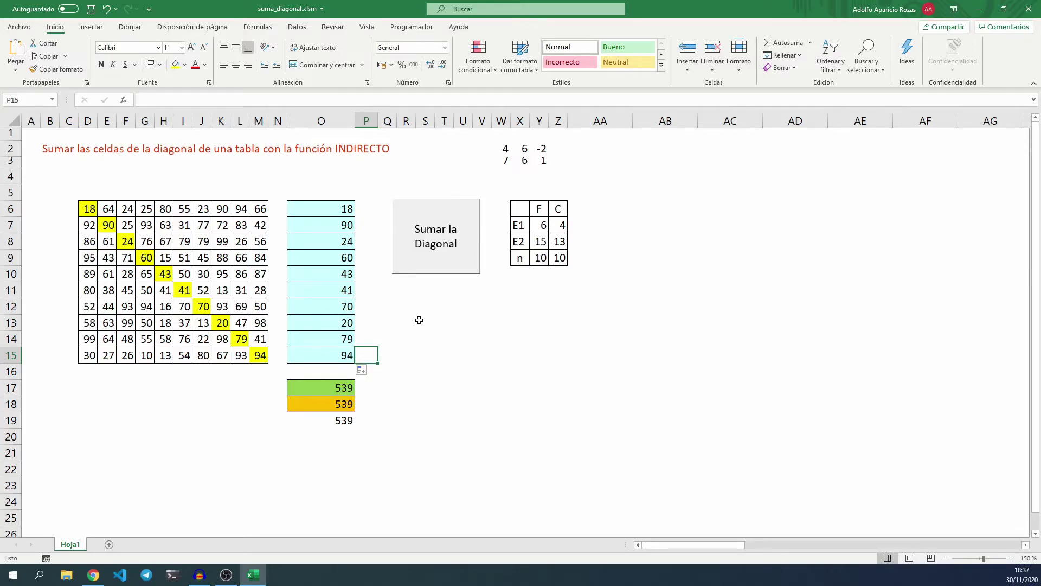
Check the SumaDiagonal formula in the orange cell O18 and open the workbook's macro code in the Visual Basic editor
double_click(305, 407)
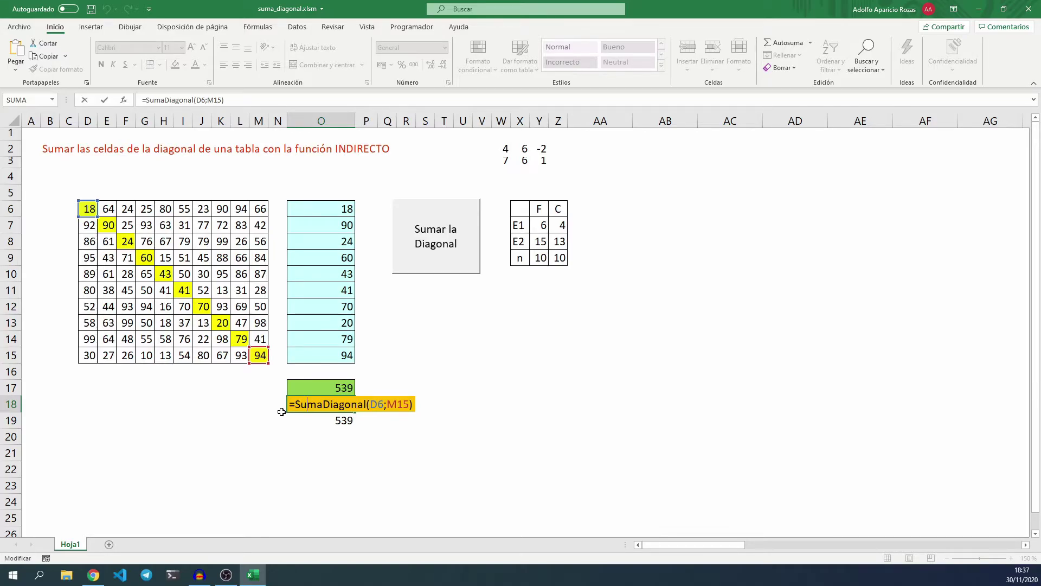
key("ctrl+Return")
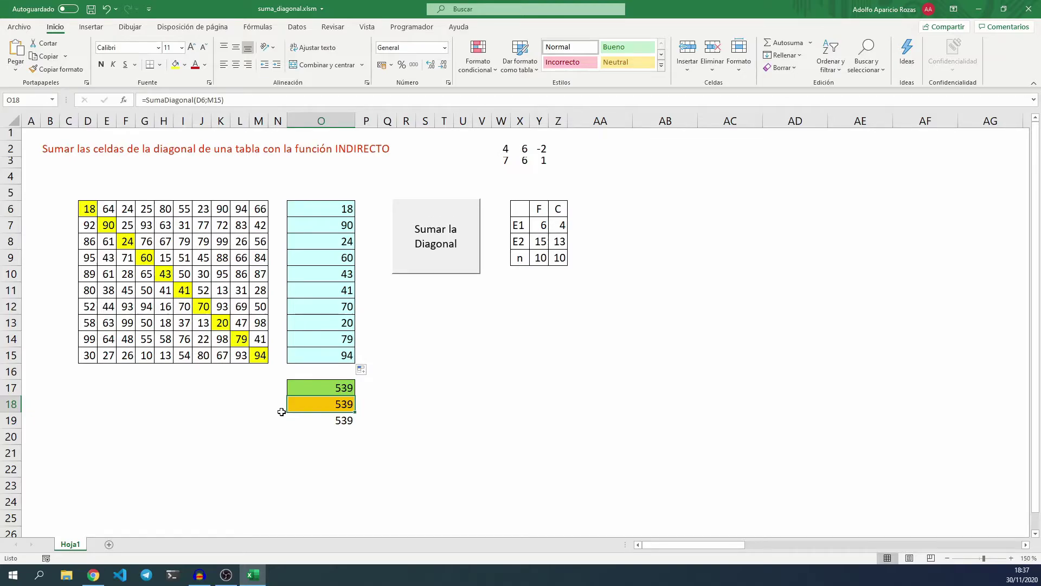
left_click(411, 27)
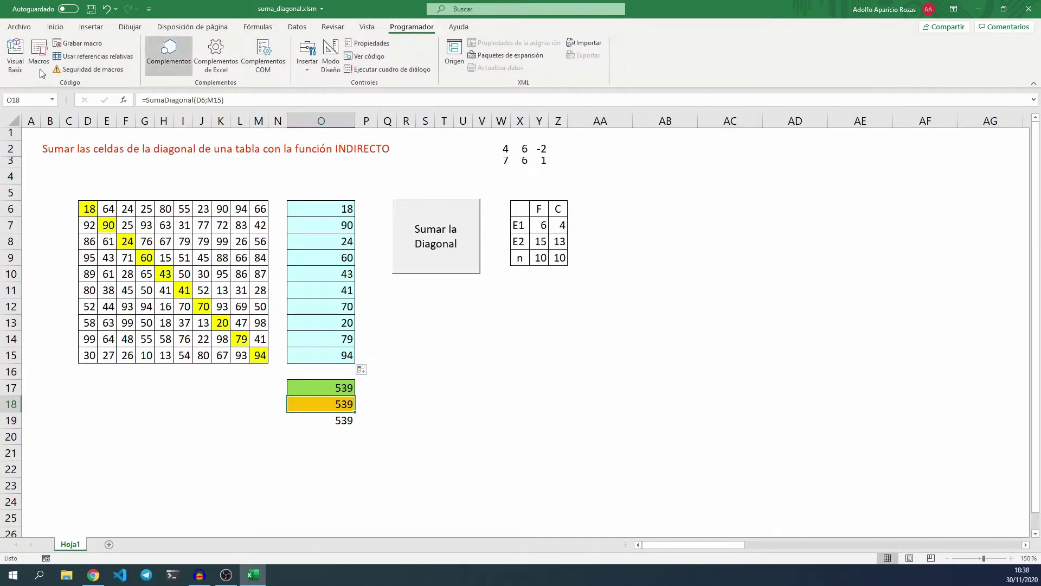
left_click(12, 54)
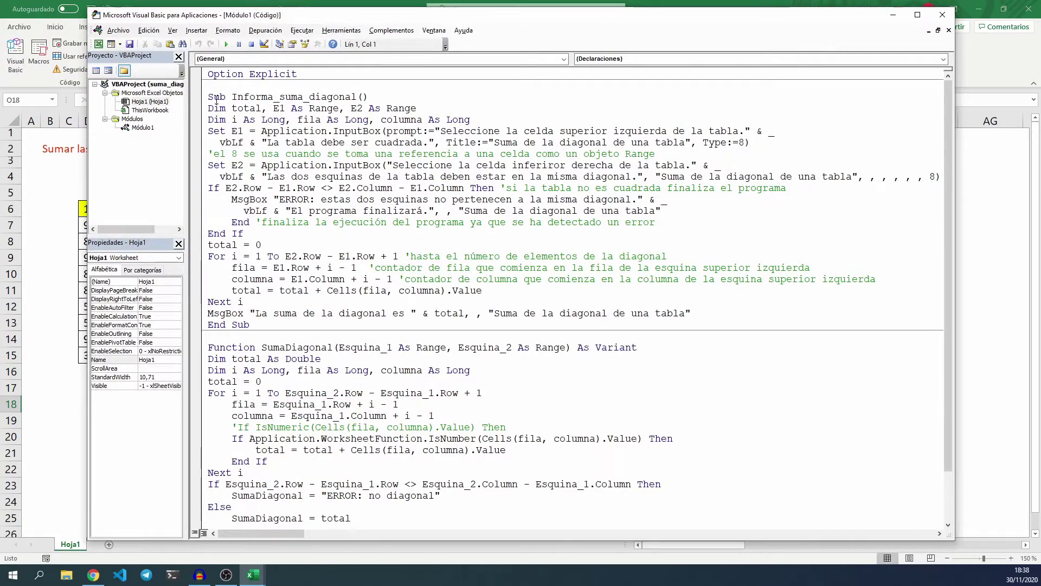
left_click_drag(208, 98, 442, 496)
left_click(309, 302)
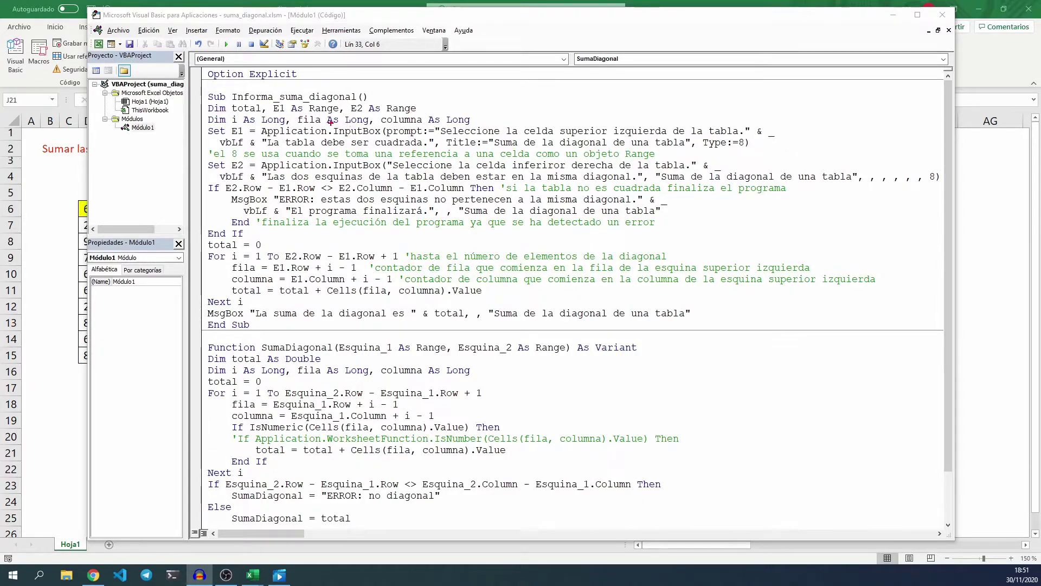
Examine how Informa_suma_diagonal requests corners E1 and E2 with InputBox and checks that they lie on the same diagonal
left_click_drag(332, 124, 383, 137)
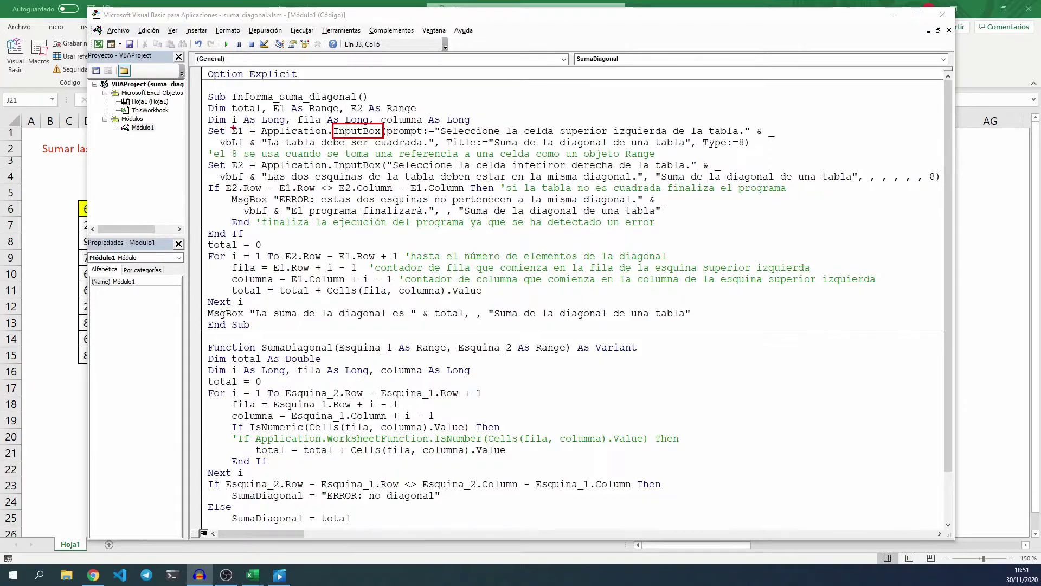
left_click_drag(231, 124, 246, 138)
mouse_move(333, 159)
left_mouse_down()
mouse_move(337, 172)
mouse_move(382, 172)
left_mouse_up()
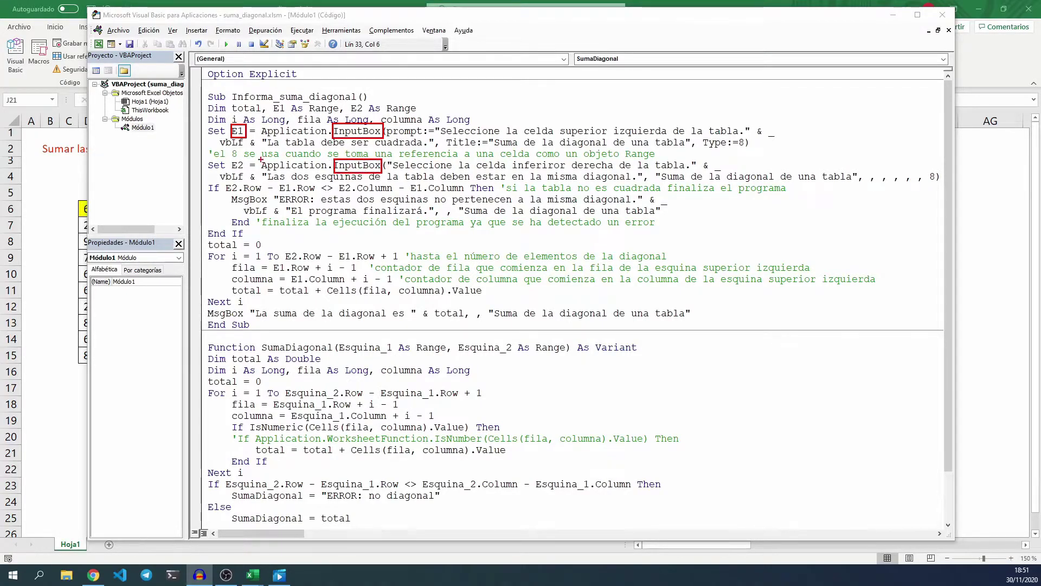
mouse_move(232, 159)
left_mouse_down()
mouse_move(241, 173)
mouse_move(247, 161)
mouse_move(228, 159)
left_mouse_up()
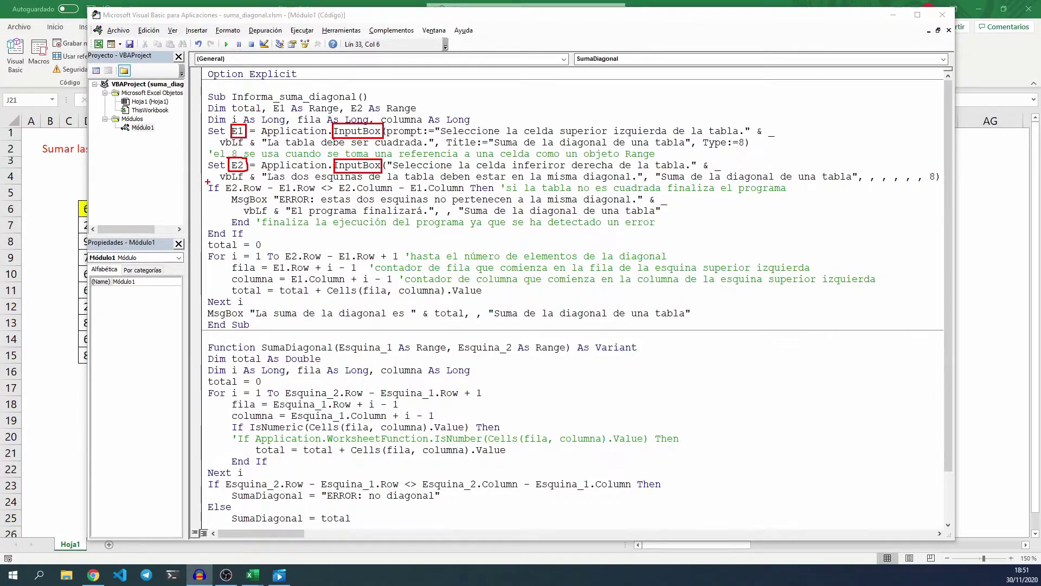
mouse_move(208, 183)
left_mouse_down()
mouse_move(218, 240)
mouse_move(677, 240)
left_mouse_up()
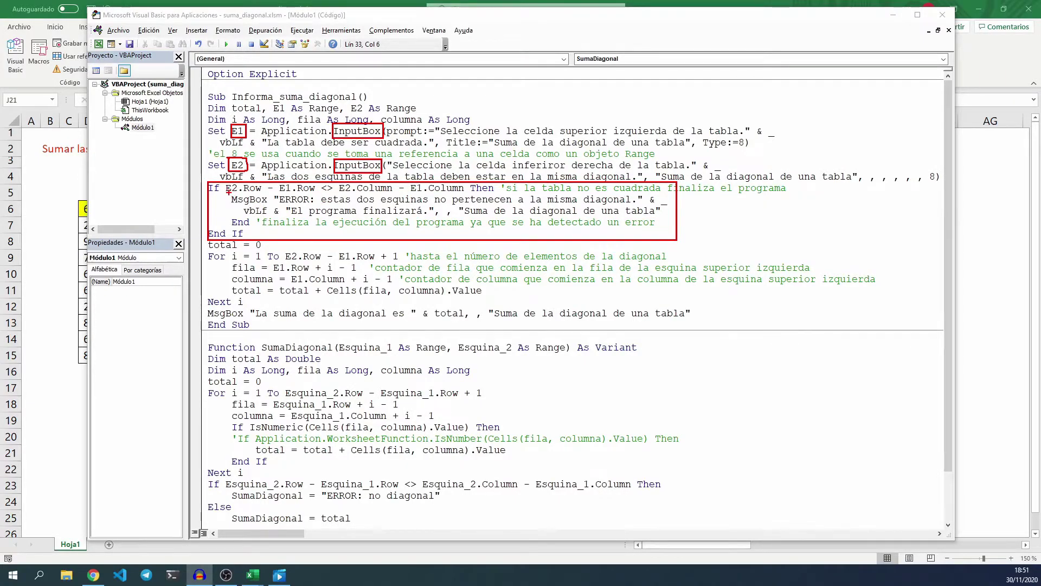
left_click_drag(228, 193, 268, 205)
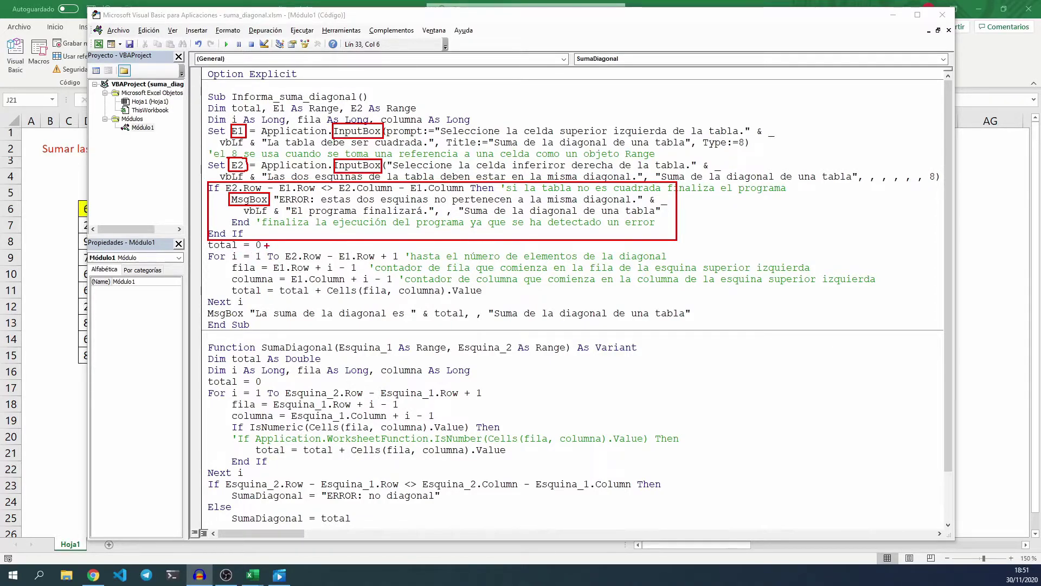
Examine how Informa_suma_diagonal initialises total, adds the diagonal cells in its For loop and reports the sum with MsgBox
left_click_drag(267, 244, 346, 229)
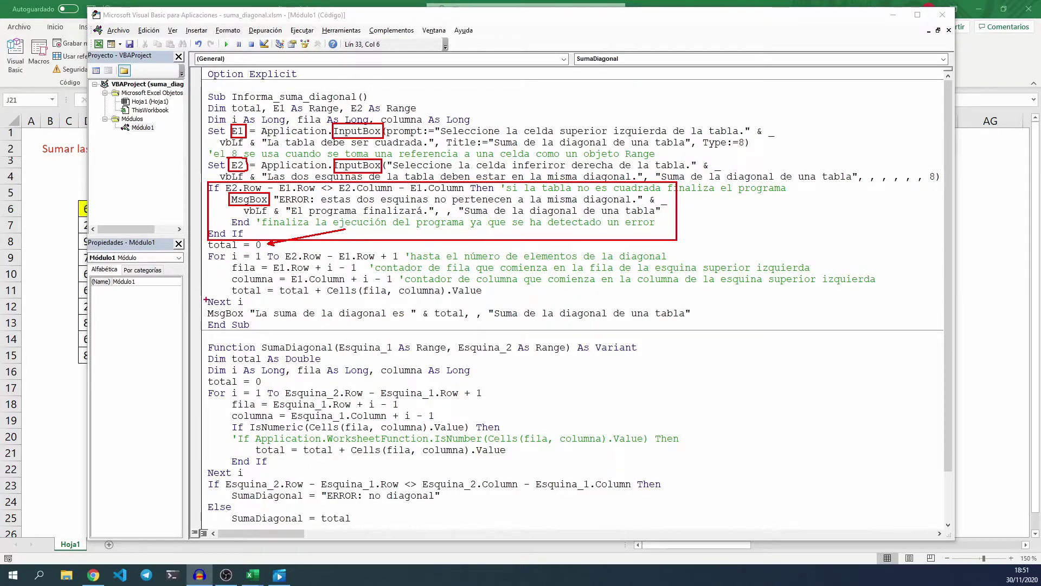
mouse_move(205, 250)
left_mouse_down()
mouse_move(396, 345)
mouse_move(885, 308)
left_mouse_up()
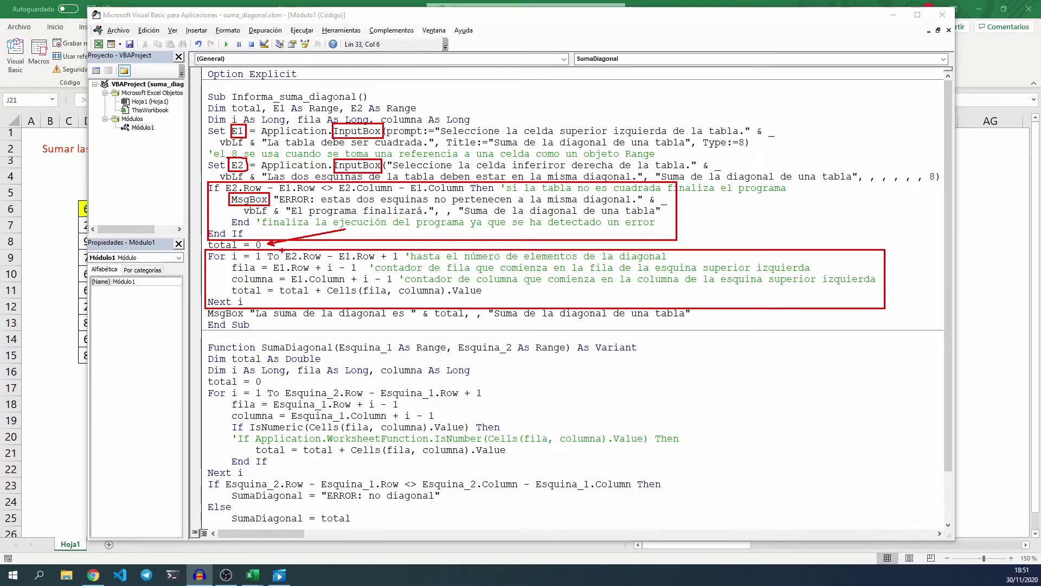
left_click_drag(283, 249, 400, 262)
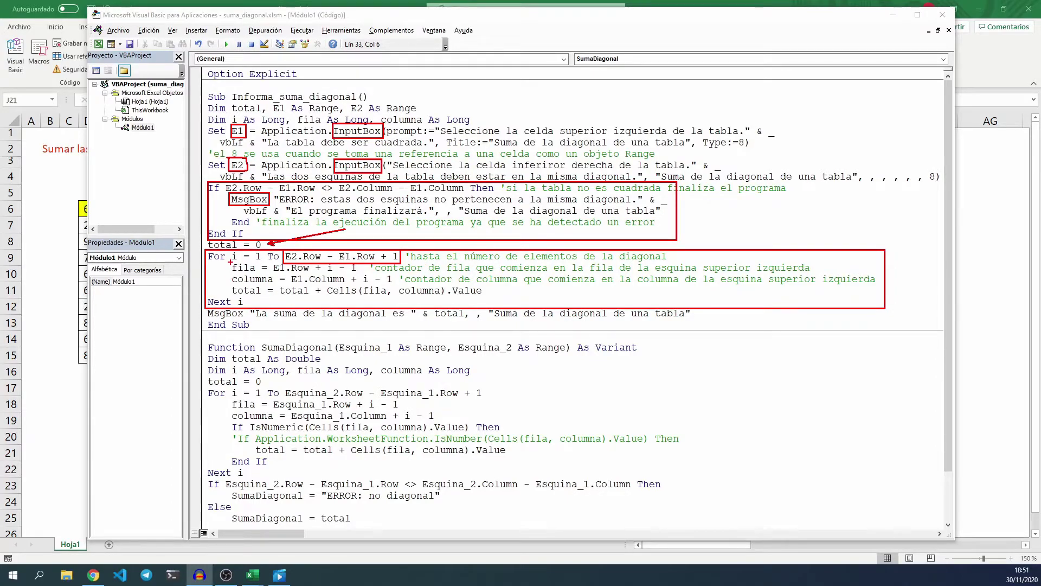
left_click_drag(230, 262, 261, 273)
mouse_move(230, 274)
left_mouse_down()
mouse_move(235, 287)
mouse_move(277, 286)
left_mouse_up()
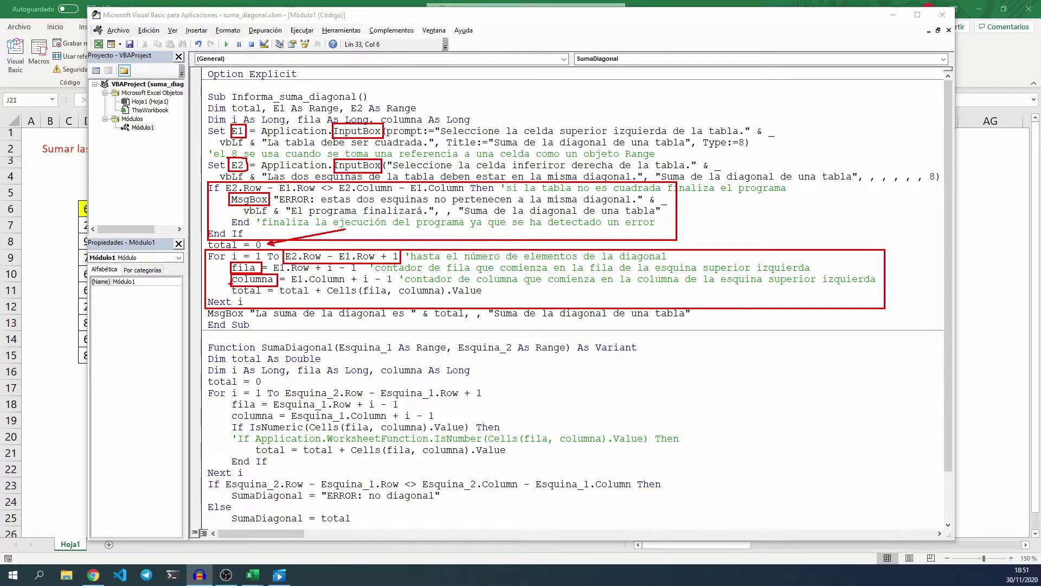
mouse_move(230, 285)
left_mouse_down()
mouse_move(278, 303)
mouse_move(490, 317)
mouse_move(490, 299)
left_mouse_up()
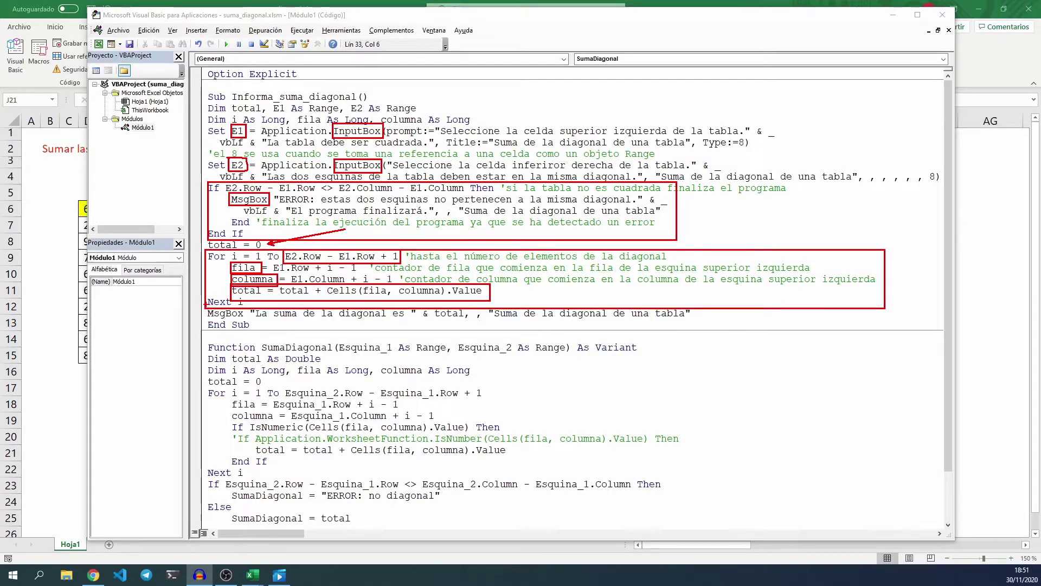
left_click_drag(206, 307, 250, 319)
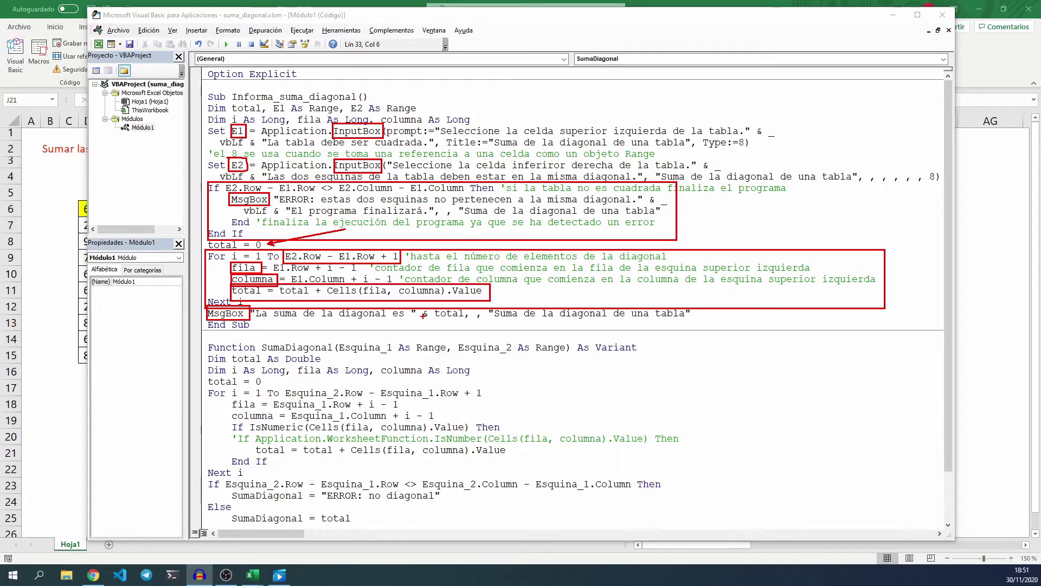
mouse_move(432, 307)
left_mouse_down()
mouse_move(442, 325)
mouse_move(466, 326)
left_mouse_up()
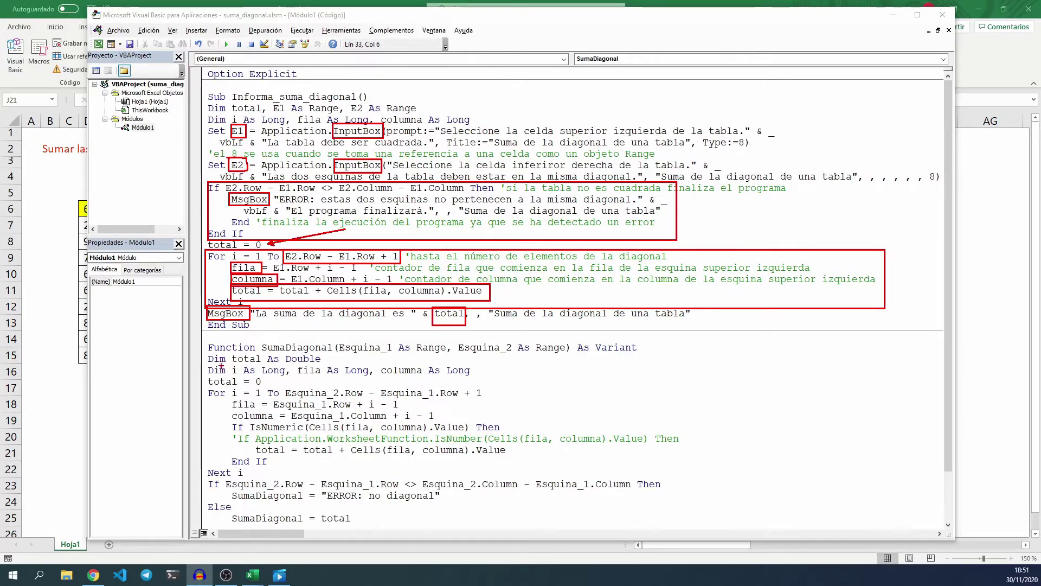
Examine how the SumaDiagonal function declares its corner arguments Esquina_1 and Esquina_2 as ranges
scroll(283, 220, "down", 2)
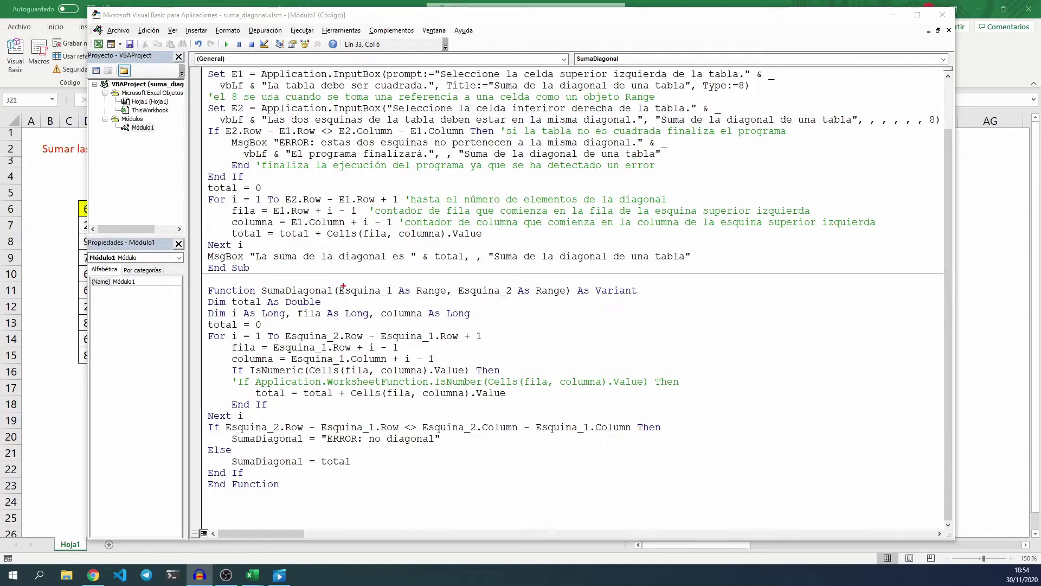
left_click_drag(336, 282, 394, 299)
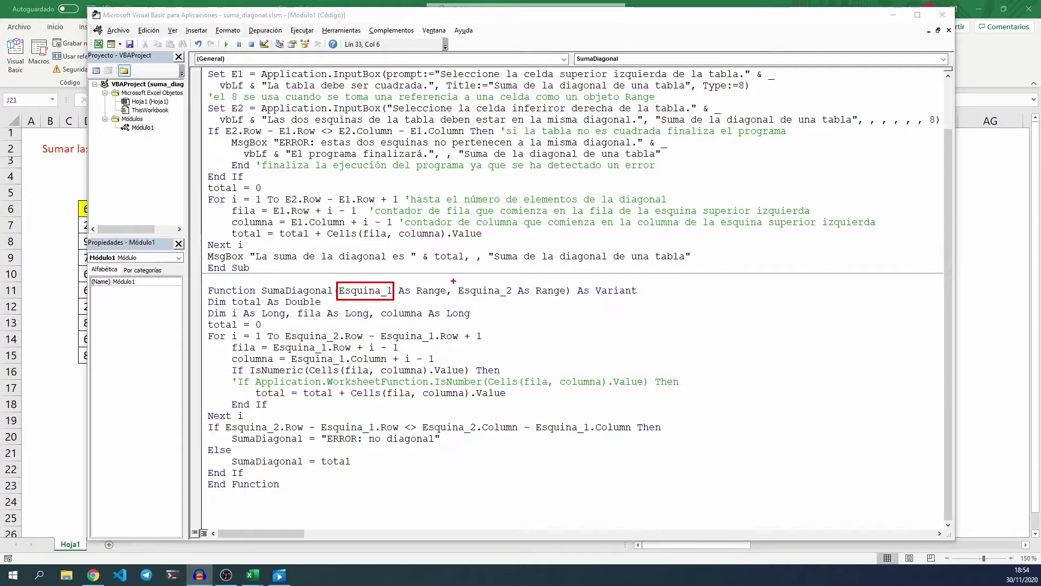
mouse_move(455, 281)
left_mouse_down()
mouse_move(526, 302)
mouse_move(514, 299)
left_mouse_up()
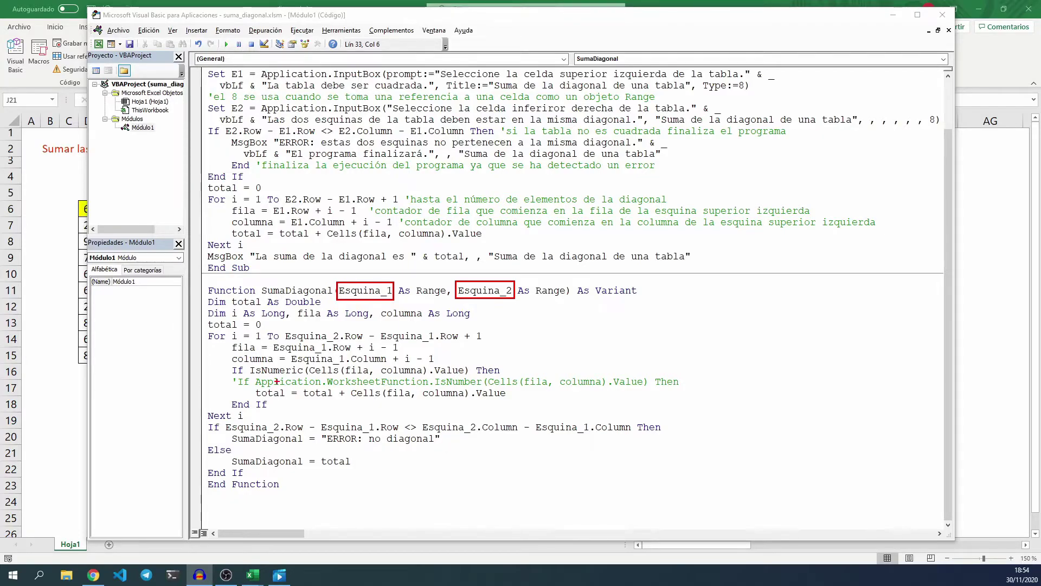
key("Escape")
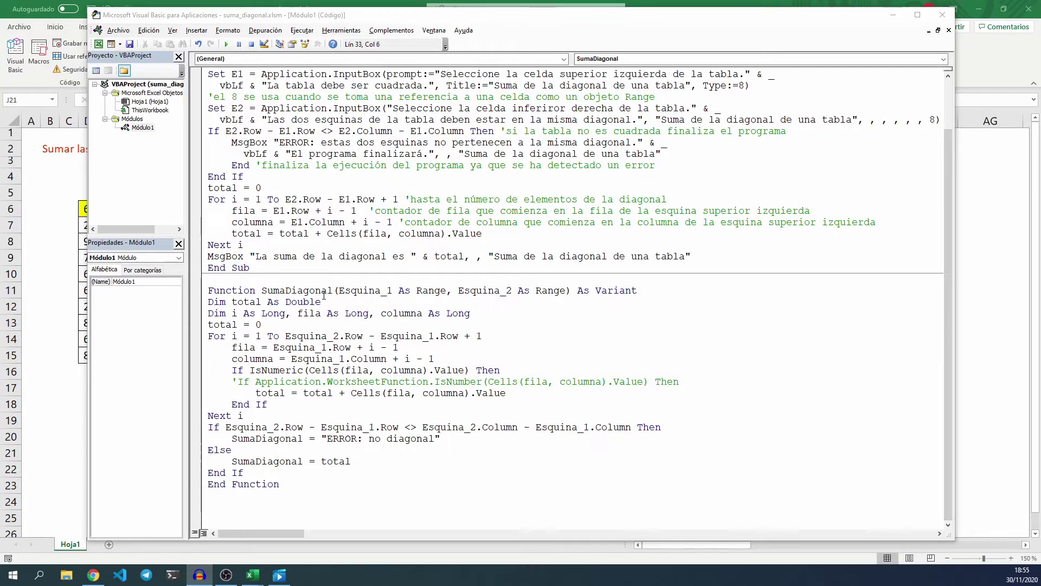
Comment out the IsNumeric If line and its matching End If inside the SumaDiagonal loop
left_click(233, 370)
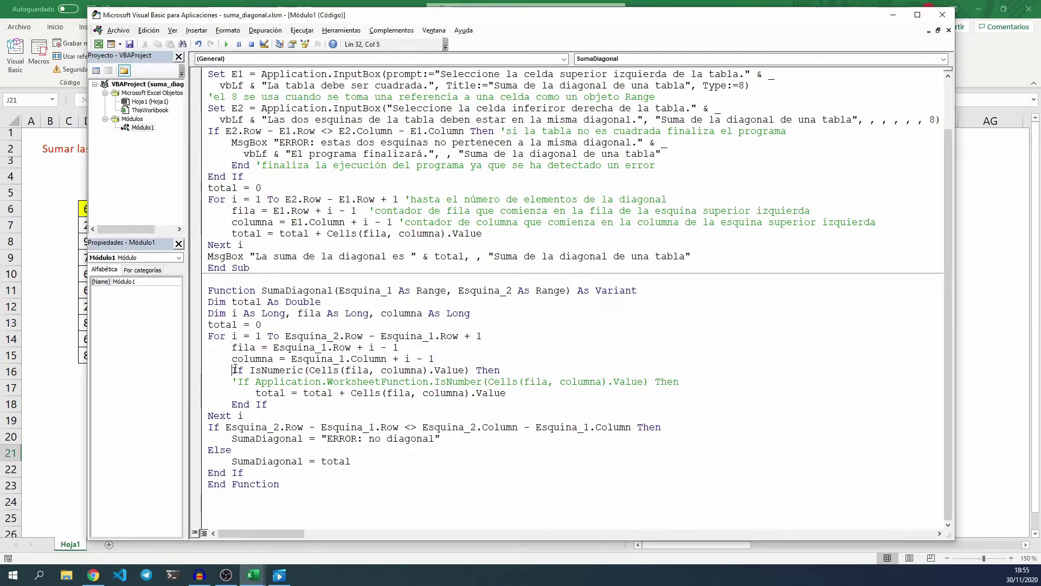
type("'")
key("Down")
key("Left")
type("'")
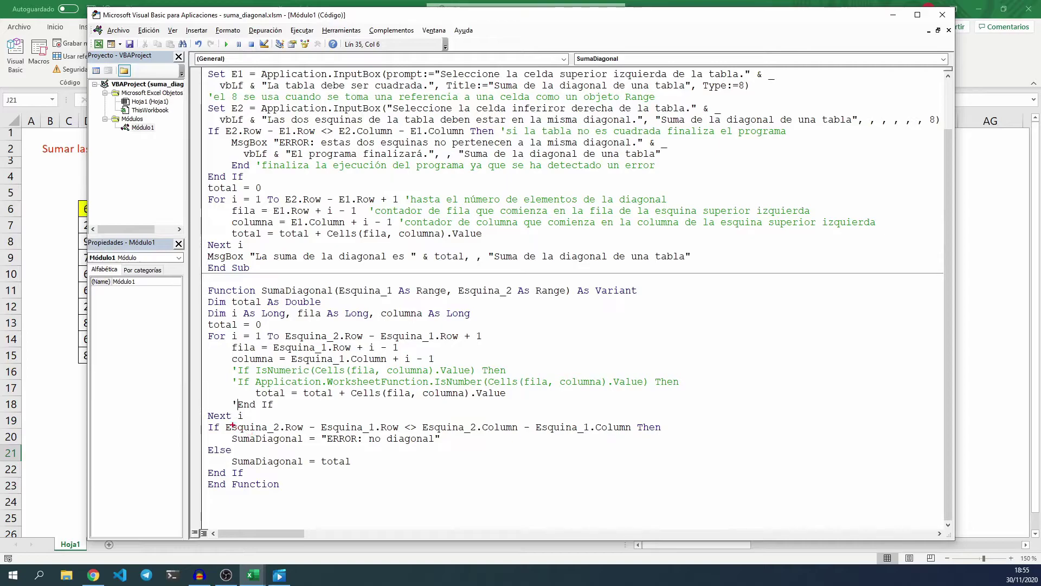
Examine the condition in SumaDiagonal that compares the row and column differences between the two corners
mouse_move(224, 420)
left_mouse_down()
mouse_move(430, 441)
mouse_move(633, 433)
left_mouse_up()
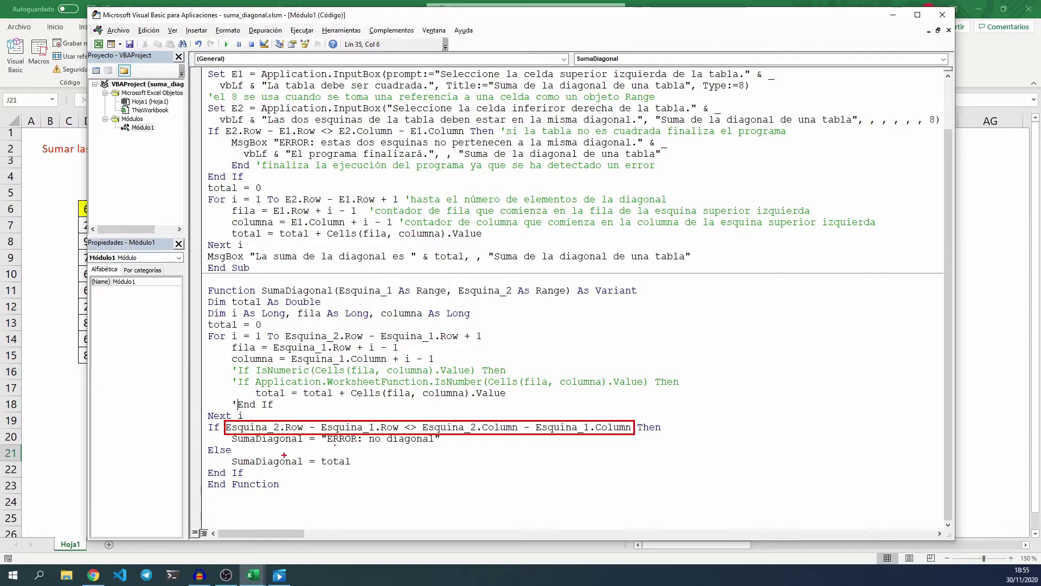
key("Escape")
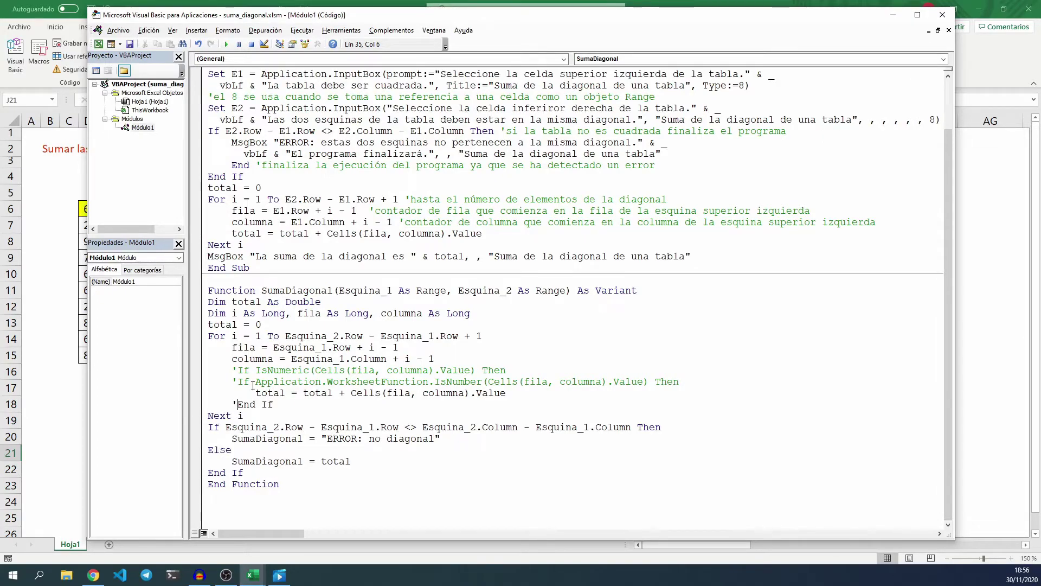
Move the code editor aside, return to the worksheet and re-enter =SumaDiagonal(D6;M15) in the orange cell O18
left_click_drag(386, 19, 750, 4)
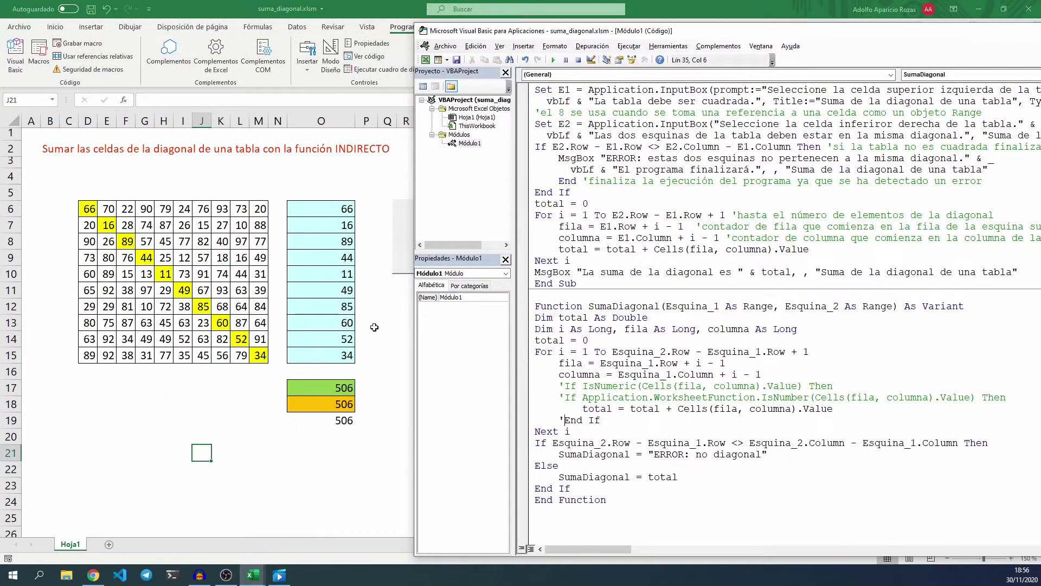
key("alt+F11")
double_click(311, 404)
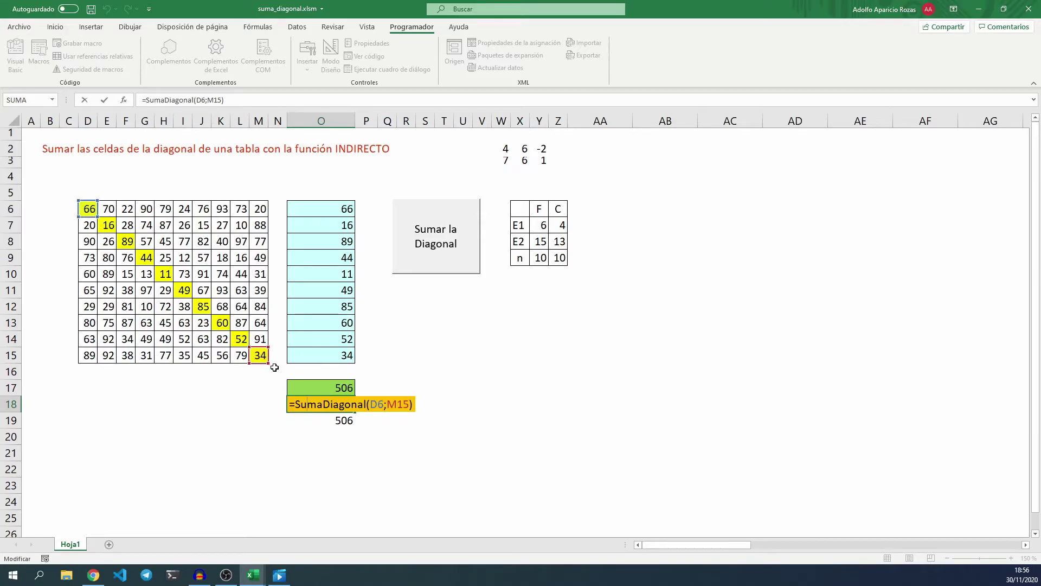
key("Return")
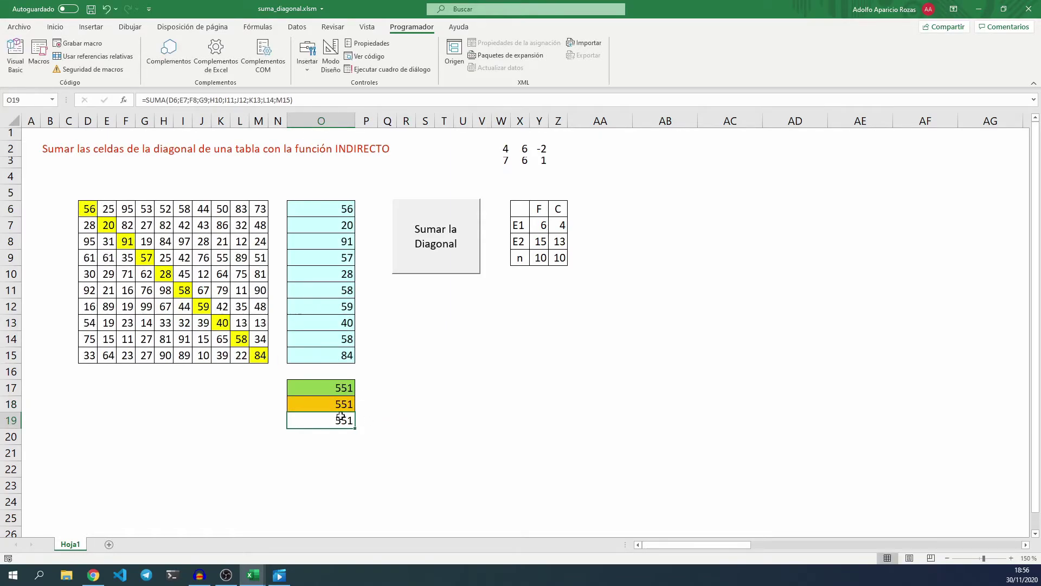
Change the second corner of the SumaDiagonal formula in O18 to the off-diagonal cell M14
double_click(321, 405)
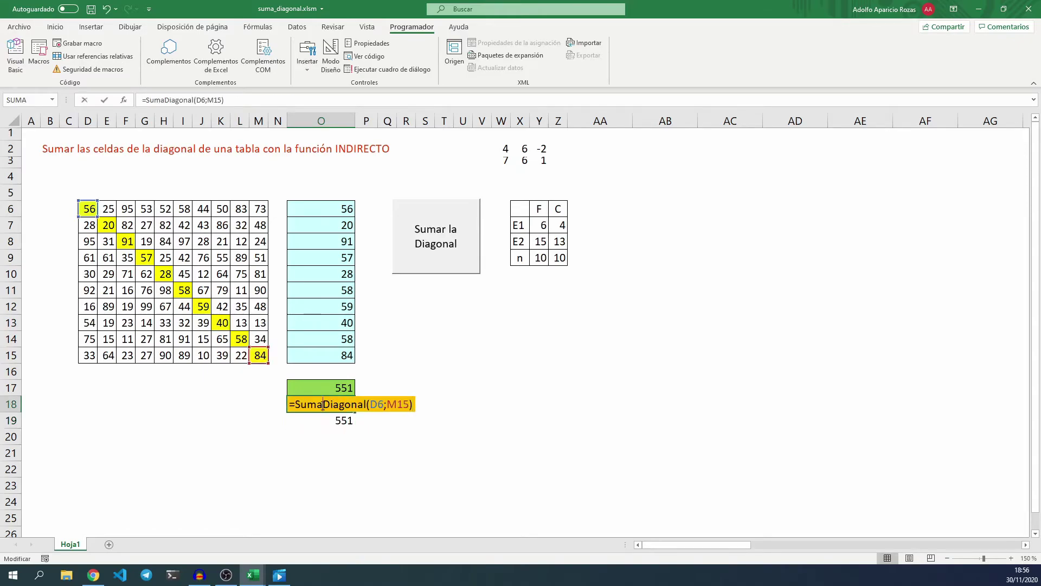
left_click_drag(261, 352, 261, 339)
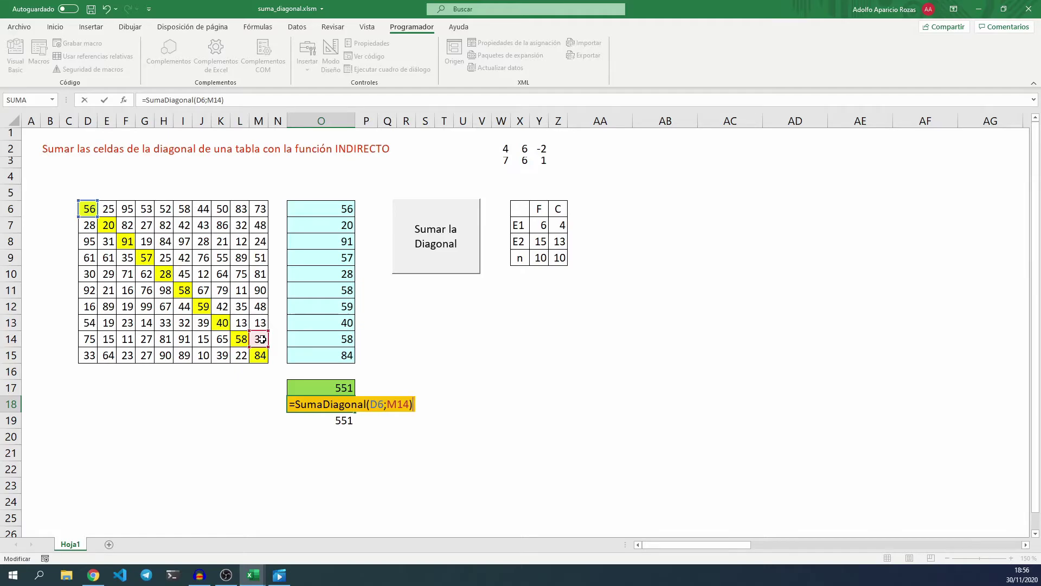
key("Return")
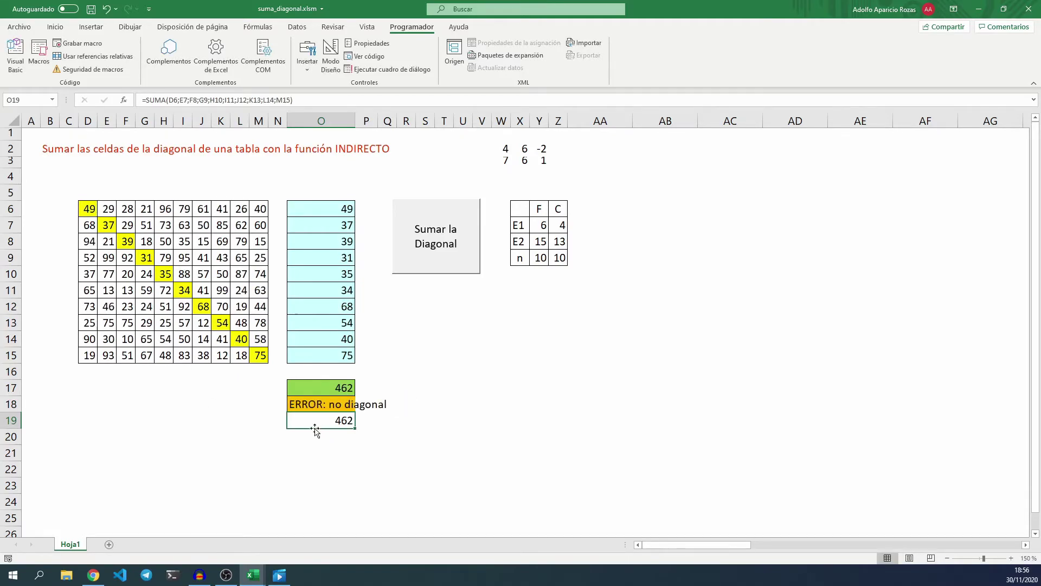
Set the second corner of the SumaDiagonal formula in O18 back to M15
double_click(302, 405)
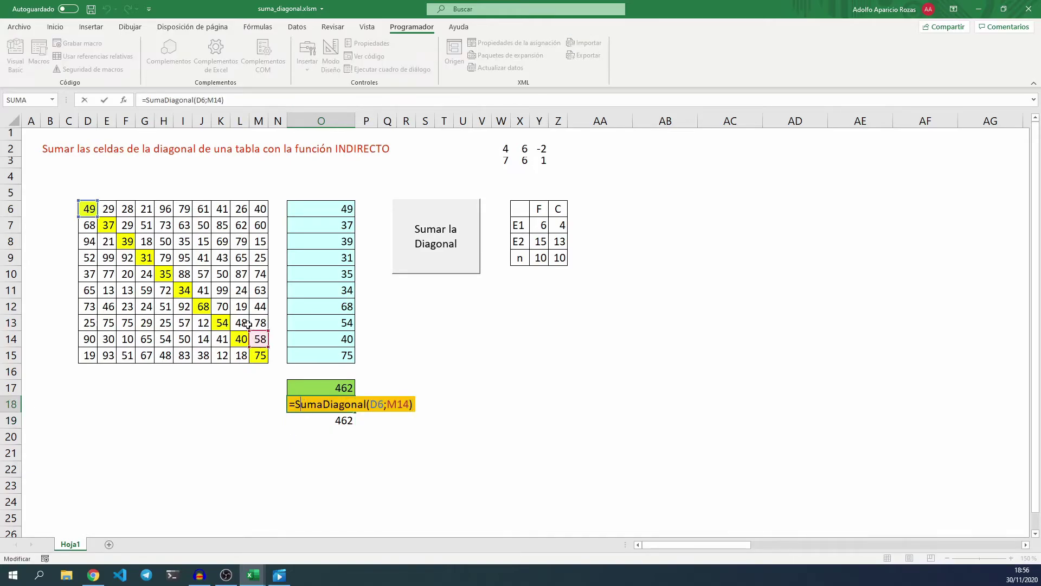
left_click_drag(257, 328, 257, 353)
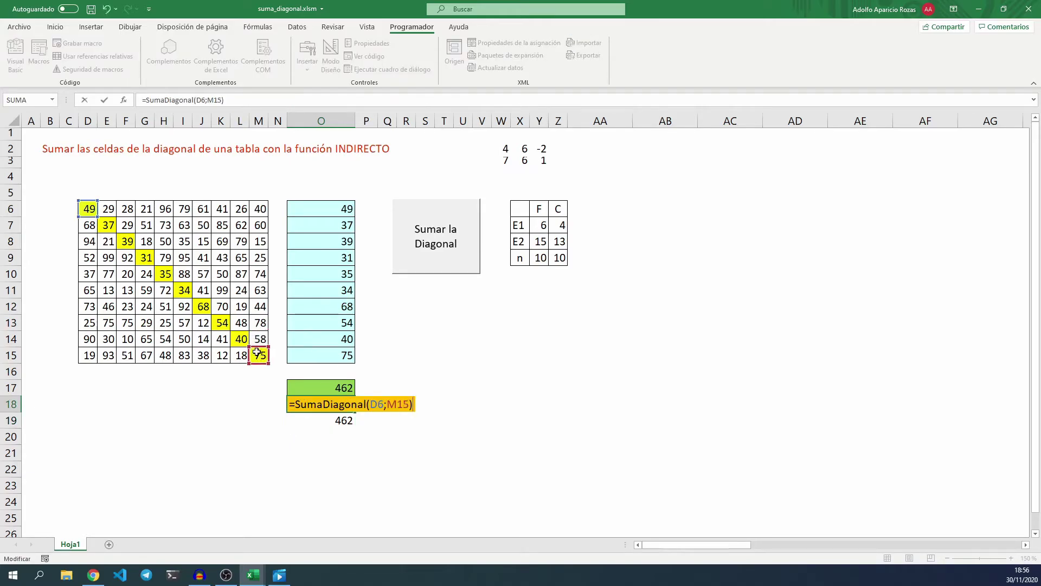
key("Return")
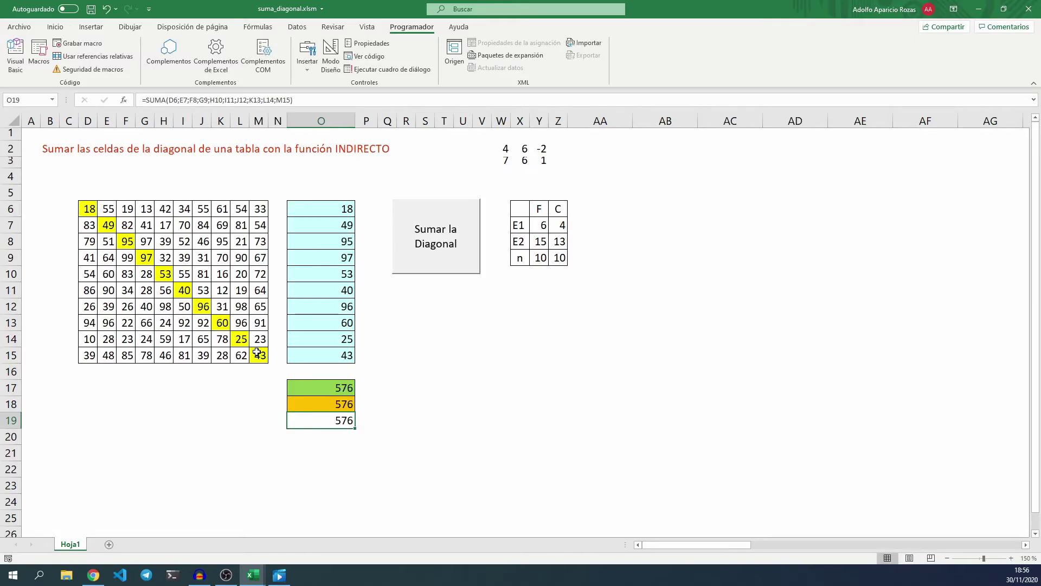
Enter the text "no" in diagonal cell E7 to test how the sums handle non-numeric content
left_click(107, 227)
type("n")
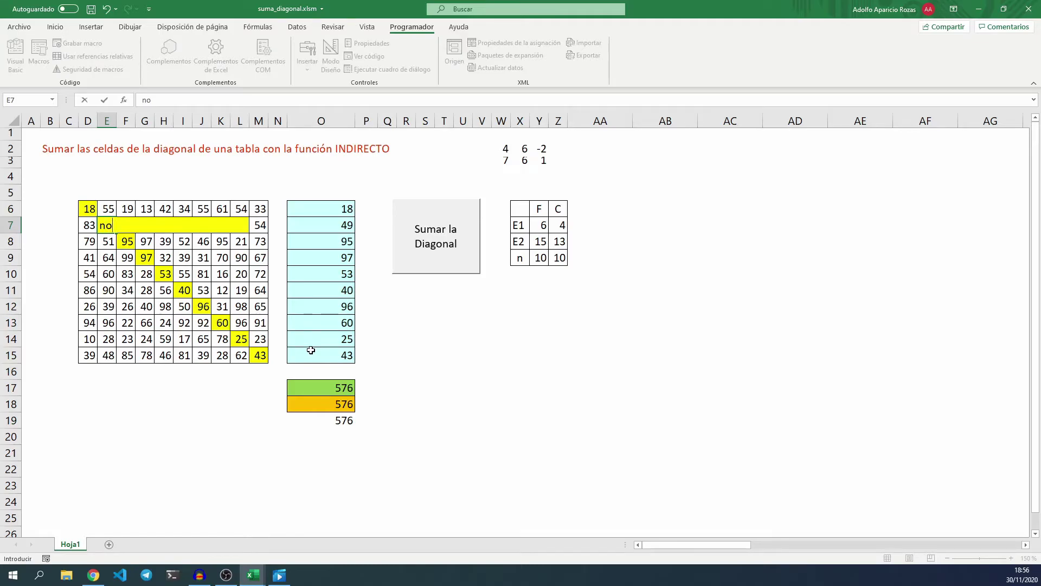
type("o")
key("Return")
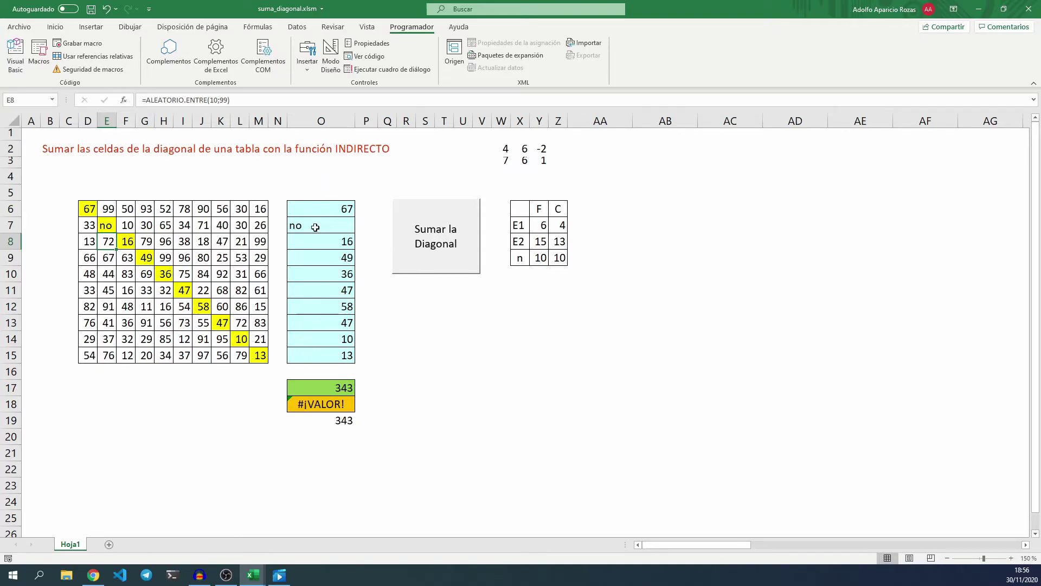
Compare the SUMA formulas in O17 and O19 and leave them unedited
left_click(318, 389)
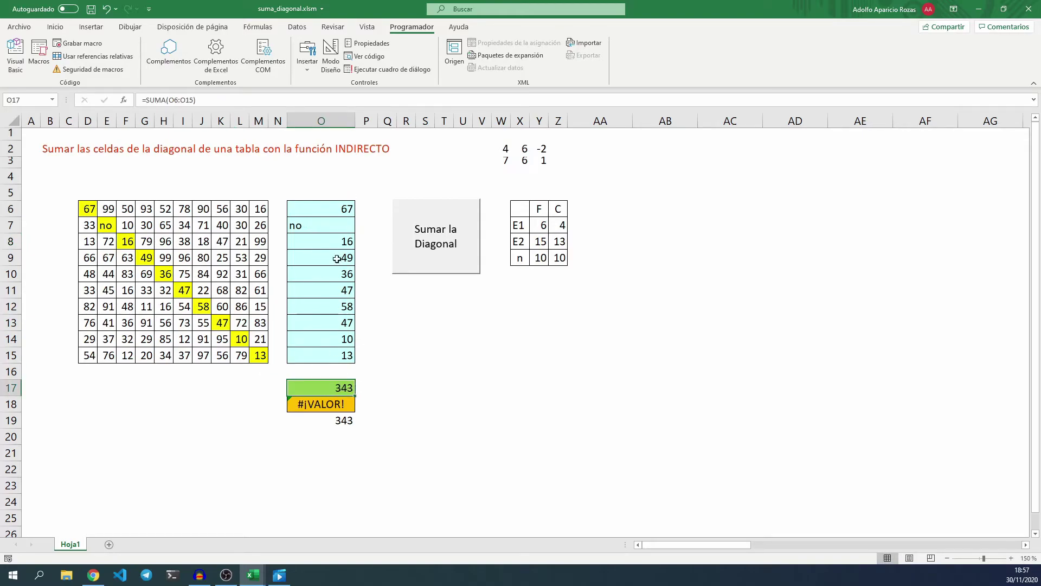
double_click(321, 422)
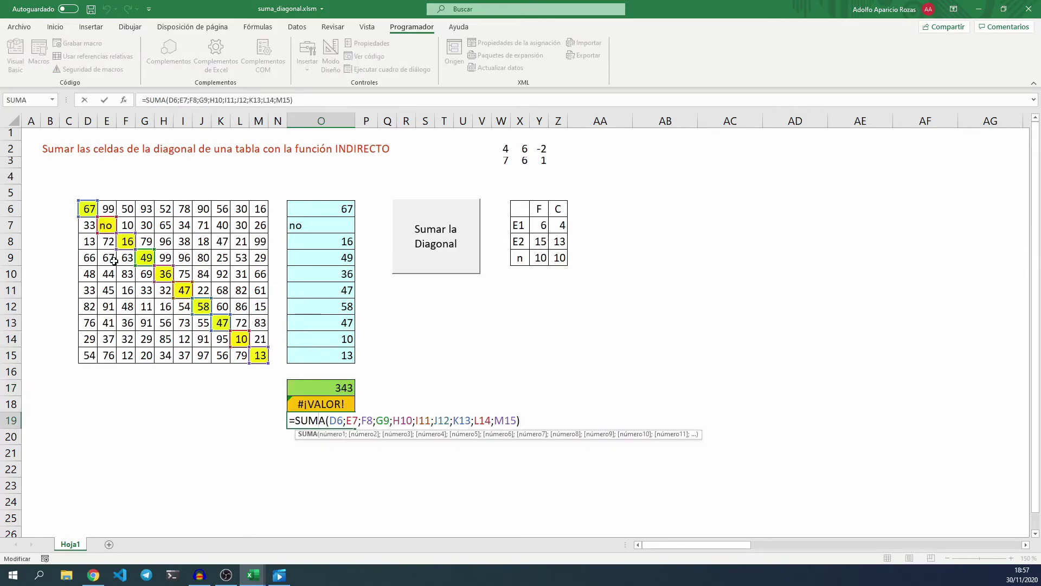
key("Escape")
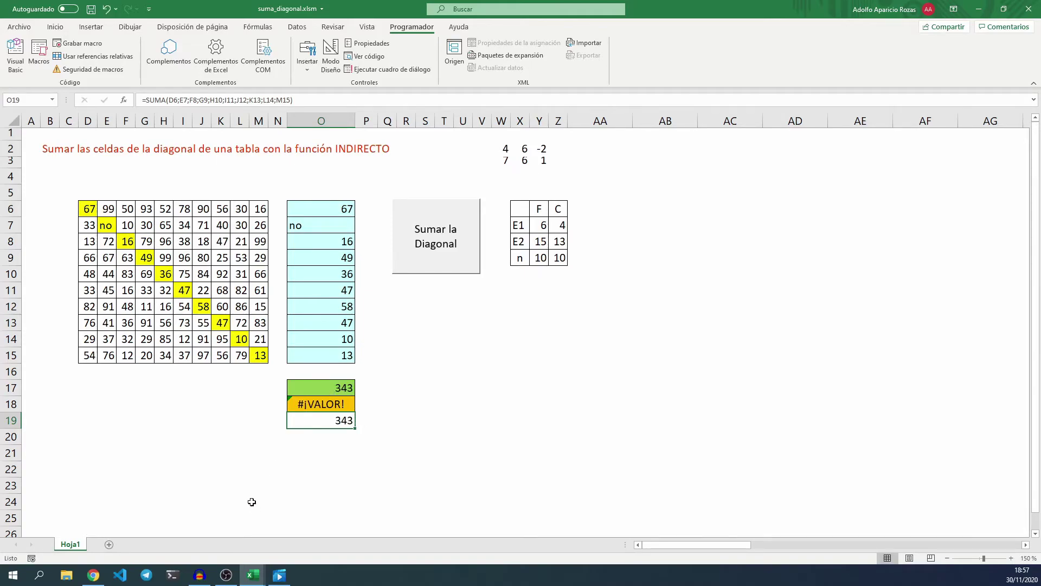
Return to the Visual Basic editor and uncomment the IsNumeric If line and its End If in SumaDiagonal
mouse_move(252, 575)
left_click(290, 516)
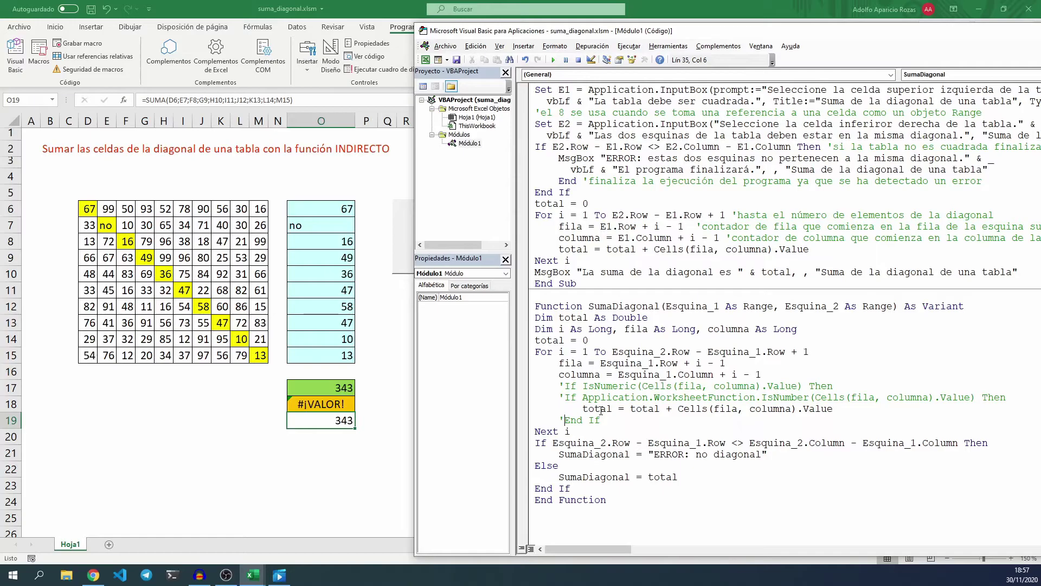
left_click(560, 385)
key("Delete")
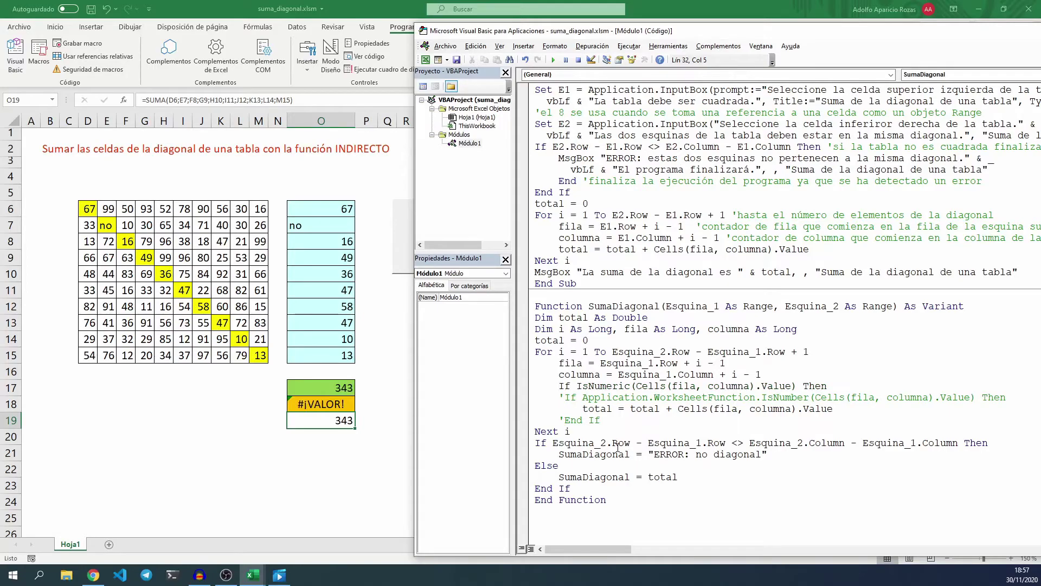
left_click(561, 420)
key("Delete")
Re-enter =SumaDiagonal(D6;M15) in O18 and recalculate the sheet several times to compare the three sums
left_click(312, 406)
double_click(312, 406)
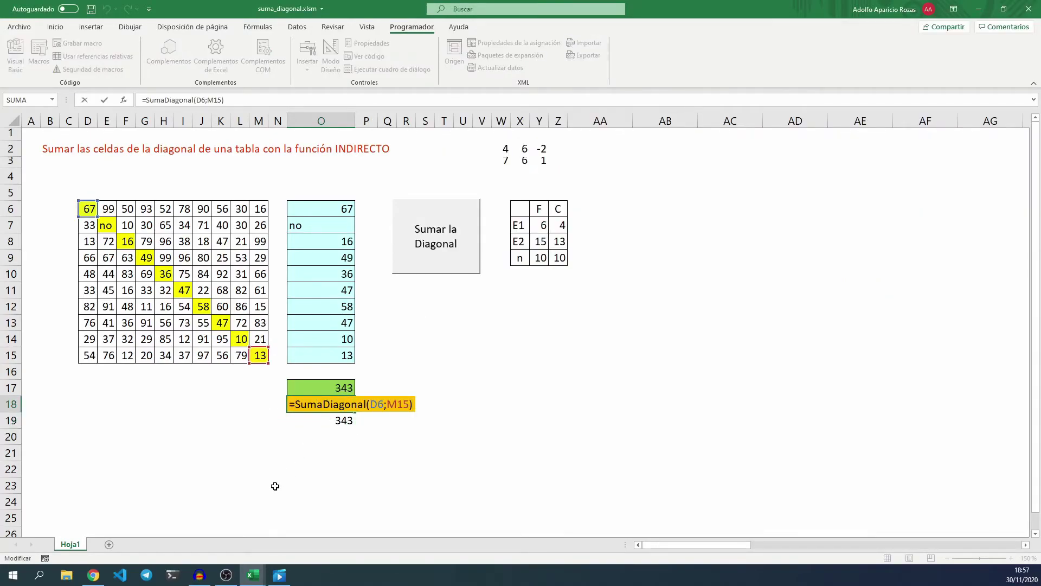
key("Return")
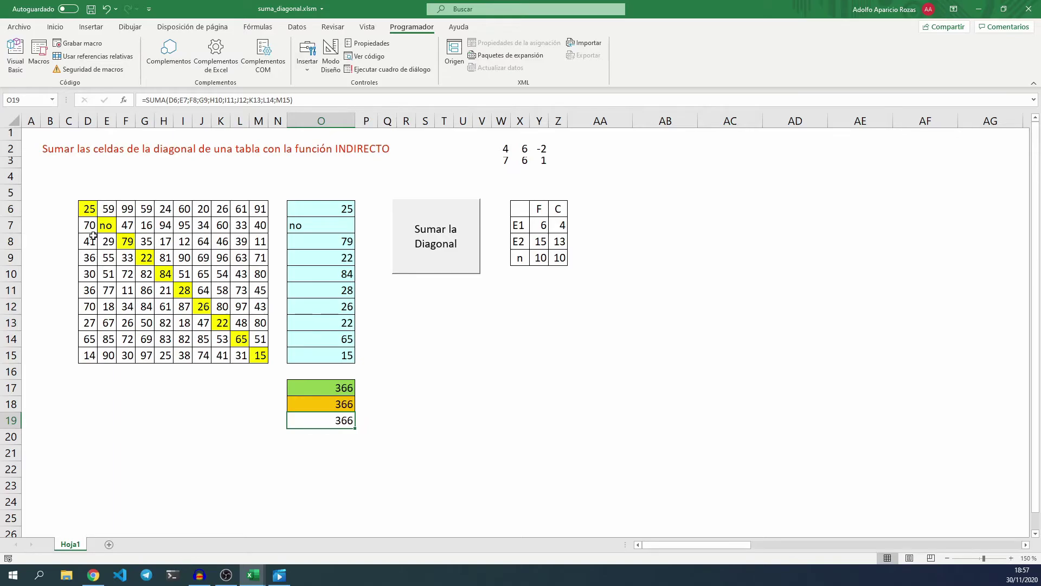
key("F9")
key("F9")
key("F9")
key("F9")
key("F9")
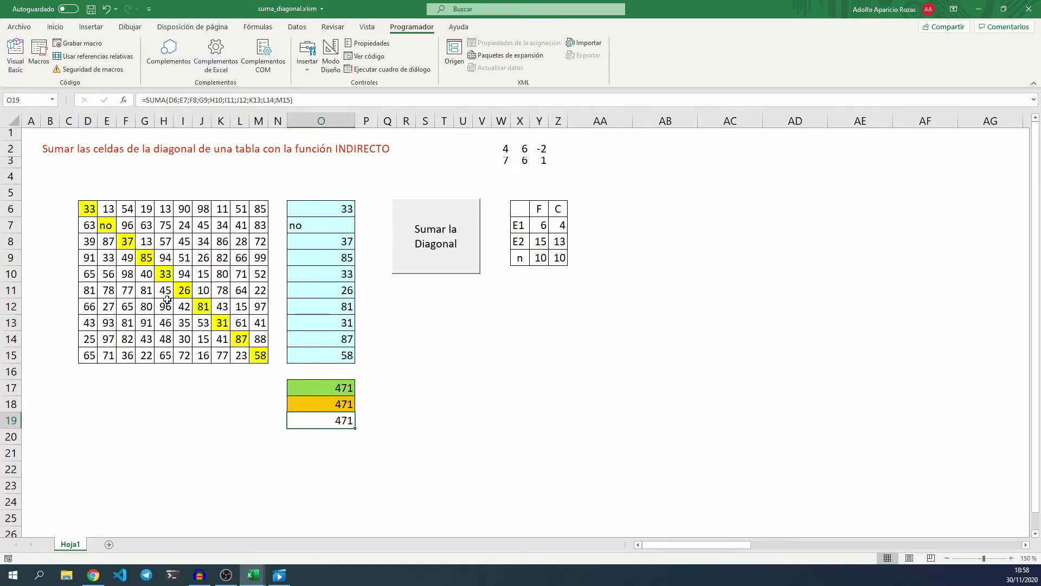
Replace the content of diagonal cell E7 with the number 80000 stored as text
left_click(106, 225)
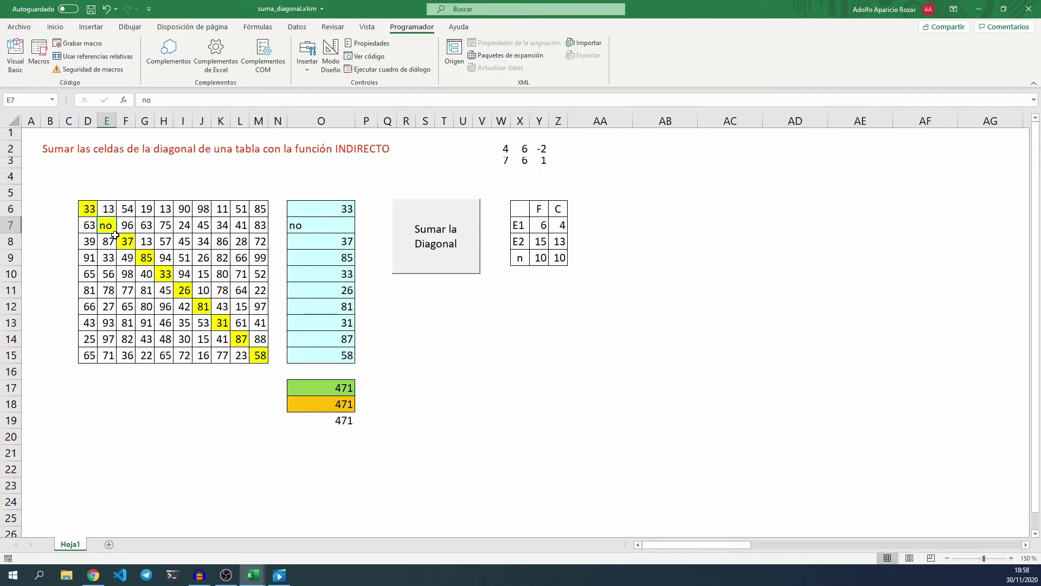
type("'")
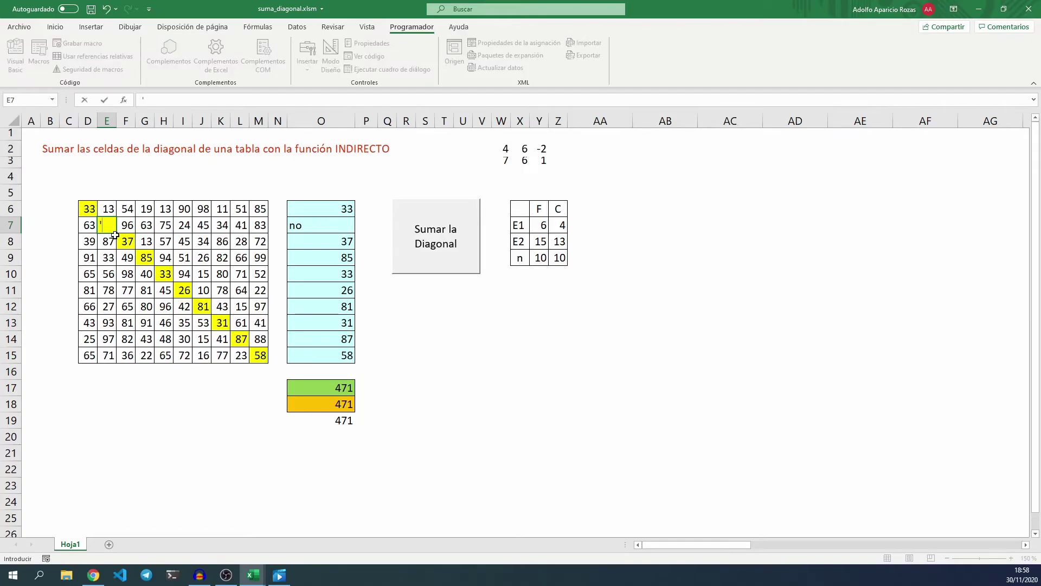
type("80000")
key("Return")
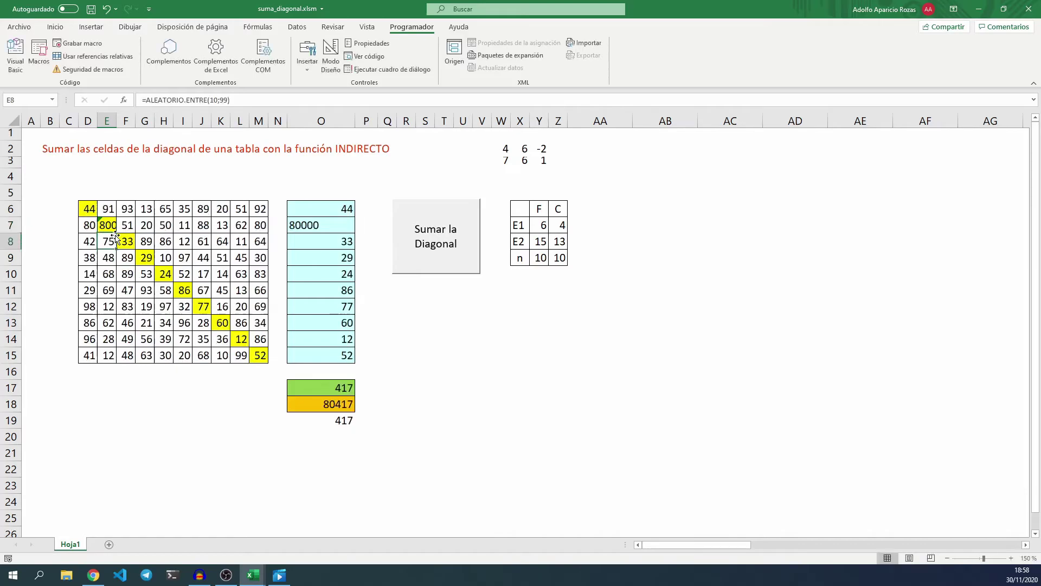
Check the INDIRECTO formula in O7 and the SUMA formulas in O17 and O19 against the text-formatted number
left_click(318, 225)
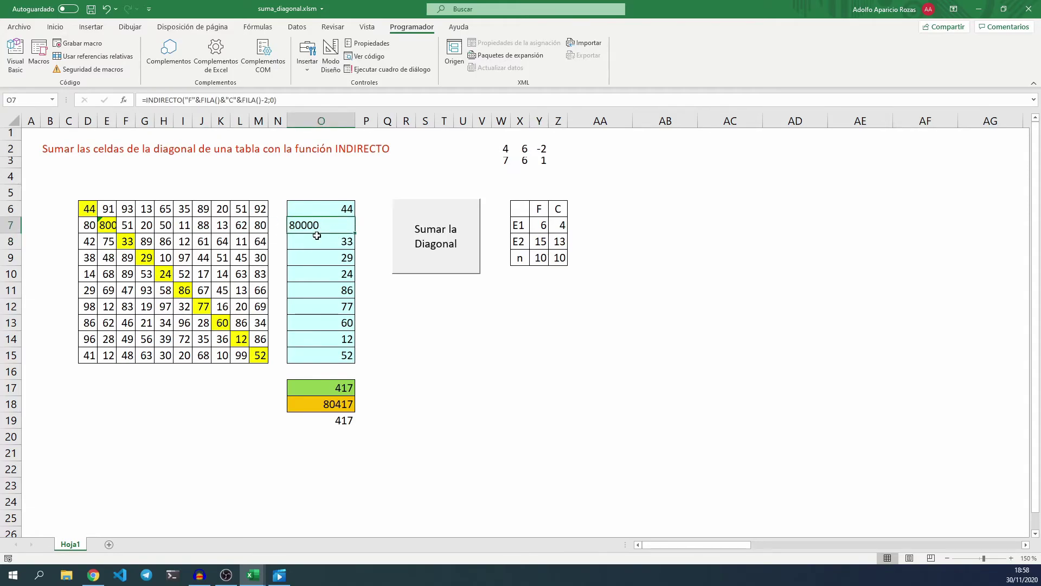
left_click(307, 389)
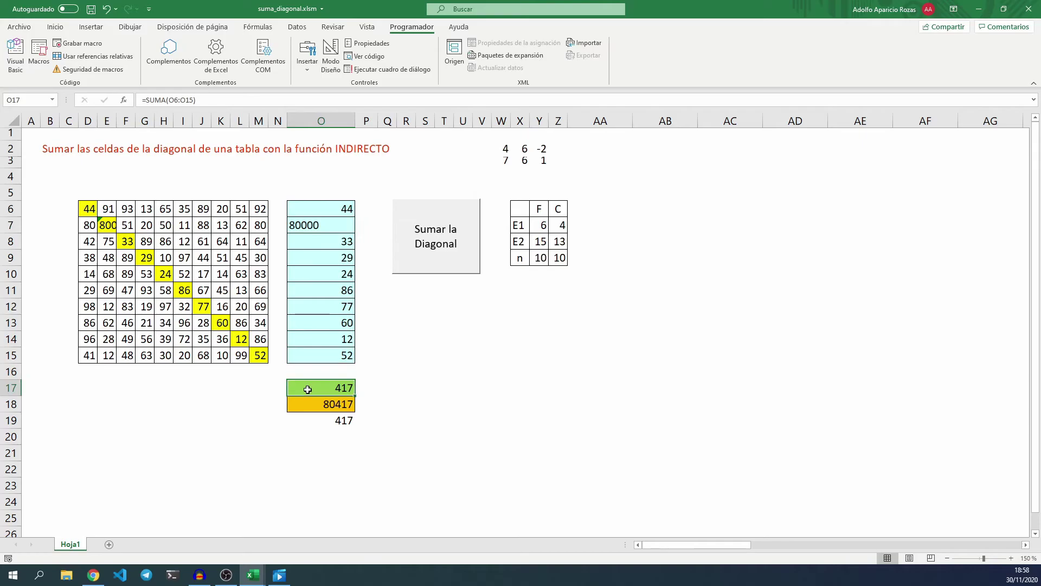
double_click(306, 421)
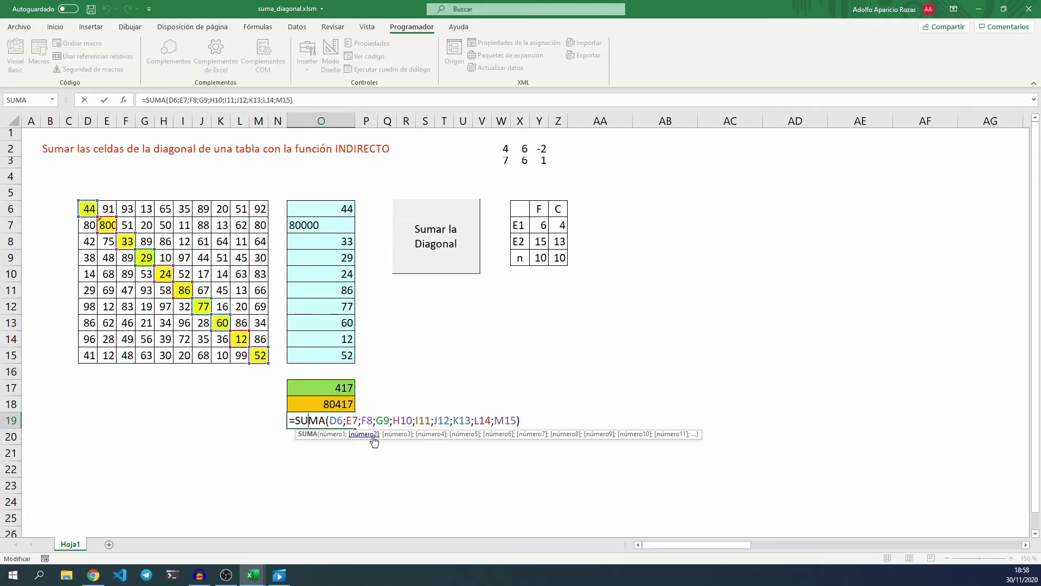
key("Escape")
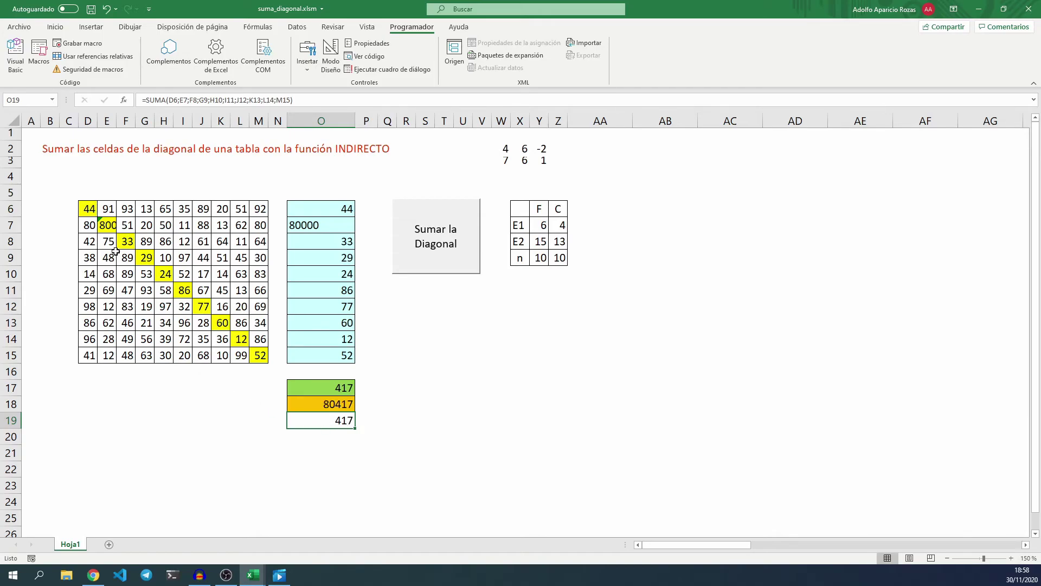
In the Visual Basic editor, comment out SumaDiagonal's IsNumeric If line and uncomment the Application.WorksheetFunction.IsNumber one
mouse_move(253, 574)
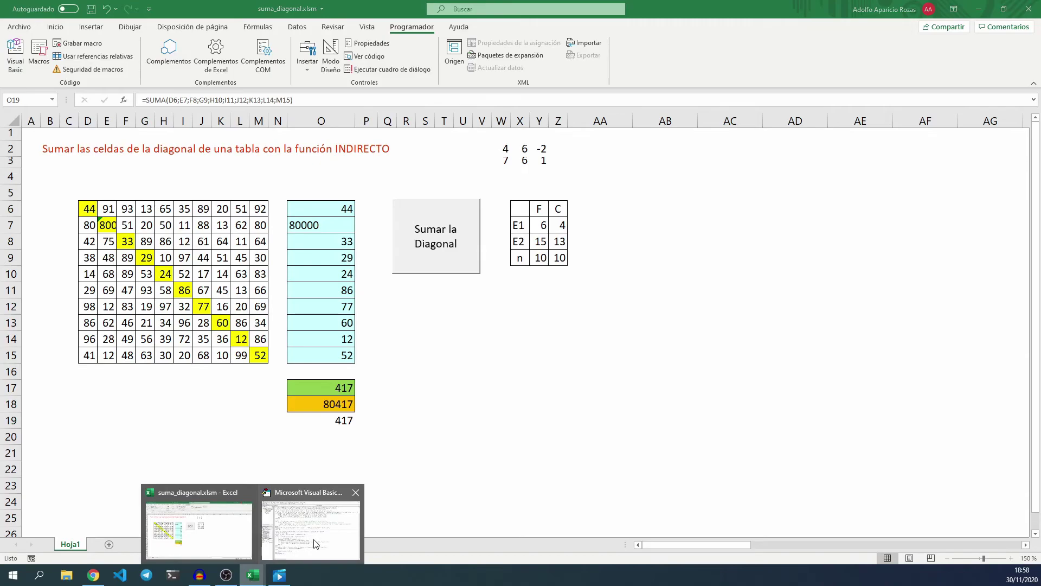
left_click(316, 534)
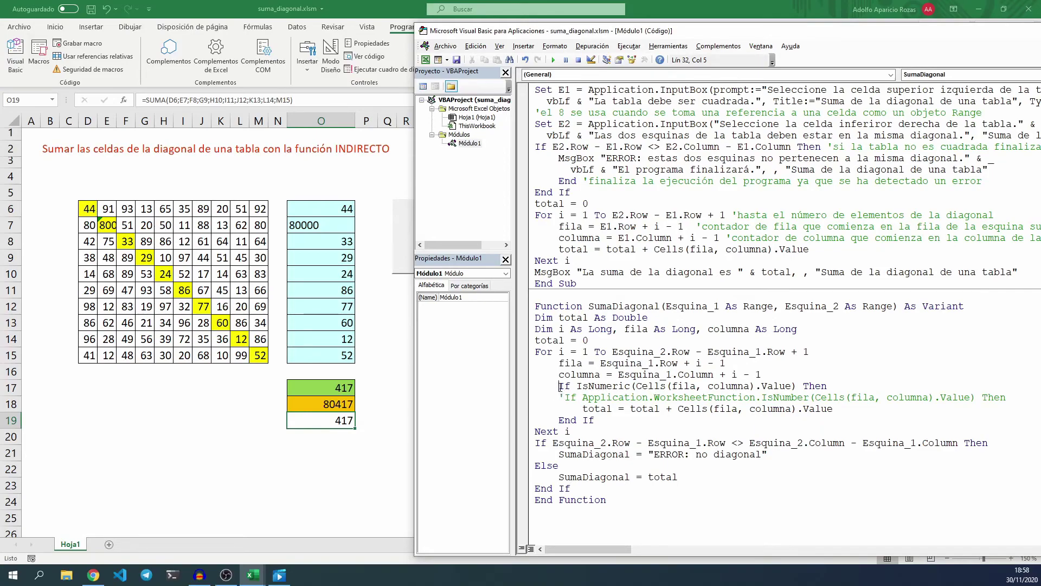
type("'")
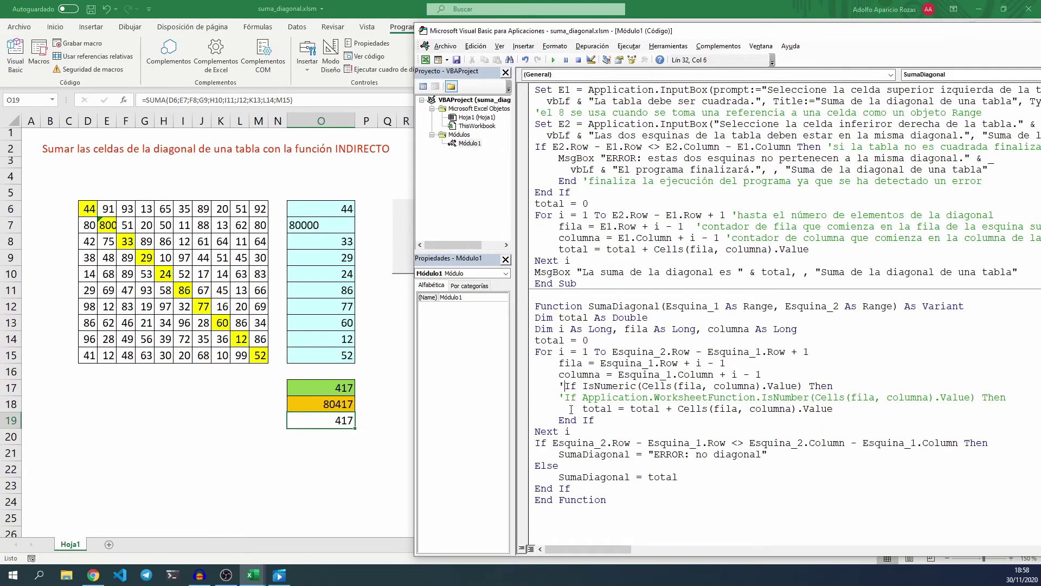
key("Down")
key("BackSpace")
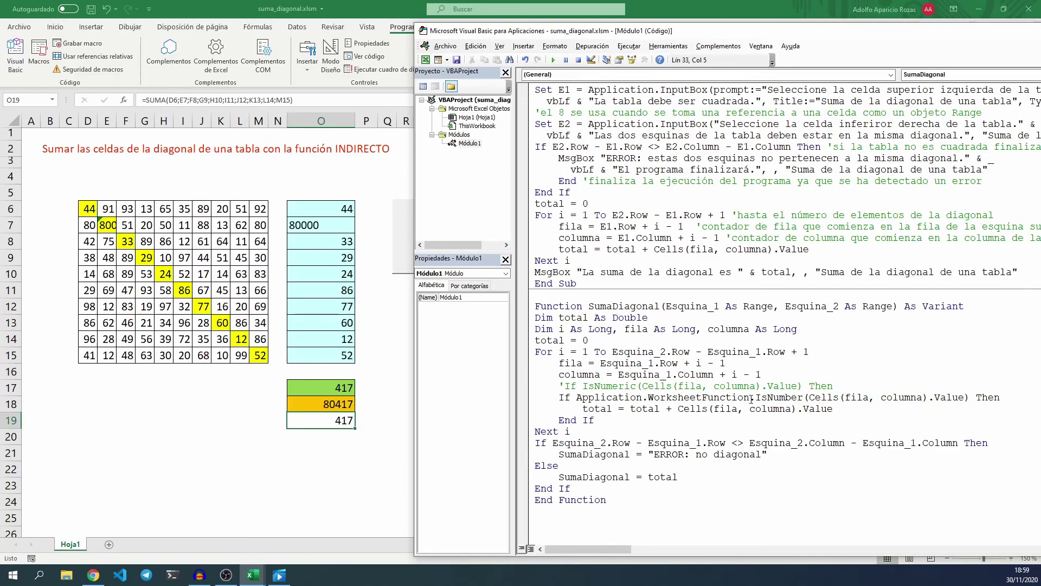
left_click_drag(756, 397, 804, 399)
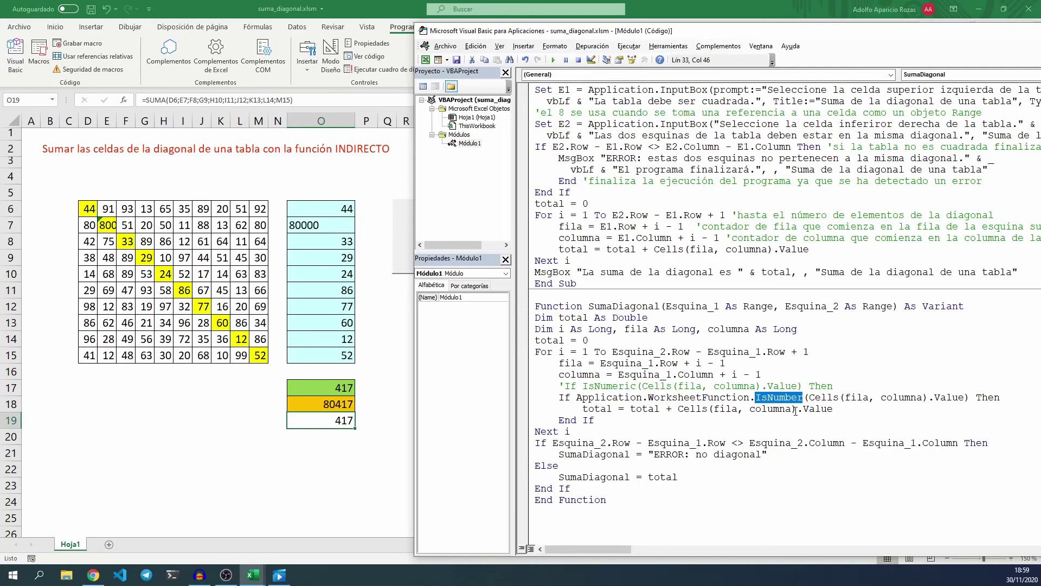
Re-enter =SumaDiagonal(D6;M15) in O18 to recalculate it, and compare it with the SUMA formulas in O17 and O19
double_click(330, 404)
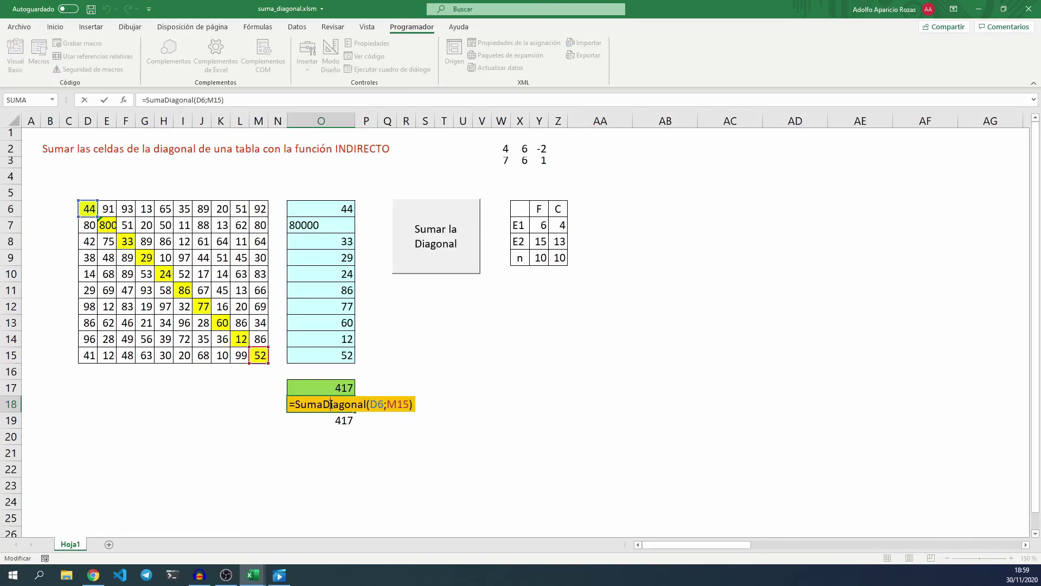
key("Return")
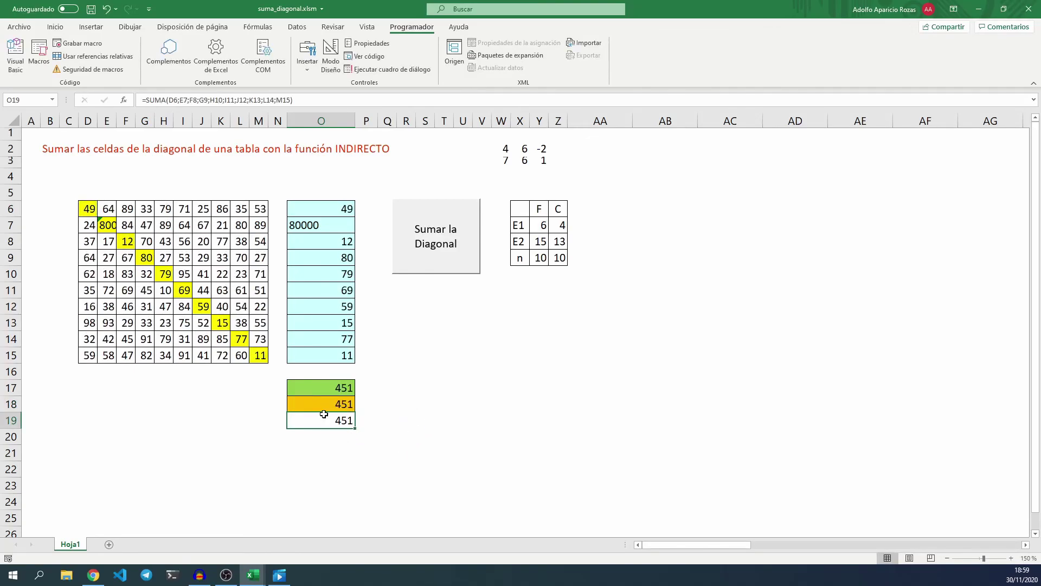
left_click(303, 387)
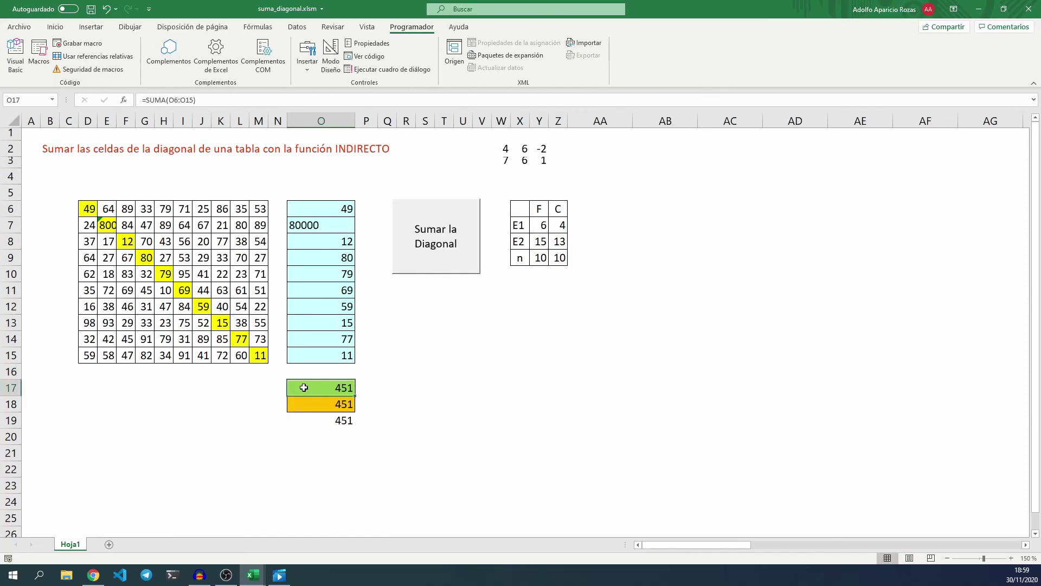
left_click(305, 420)
double_click(307, 421)
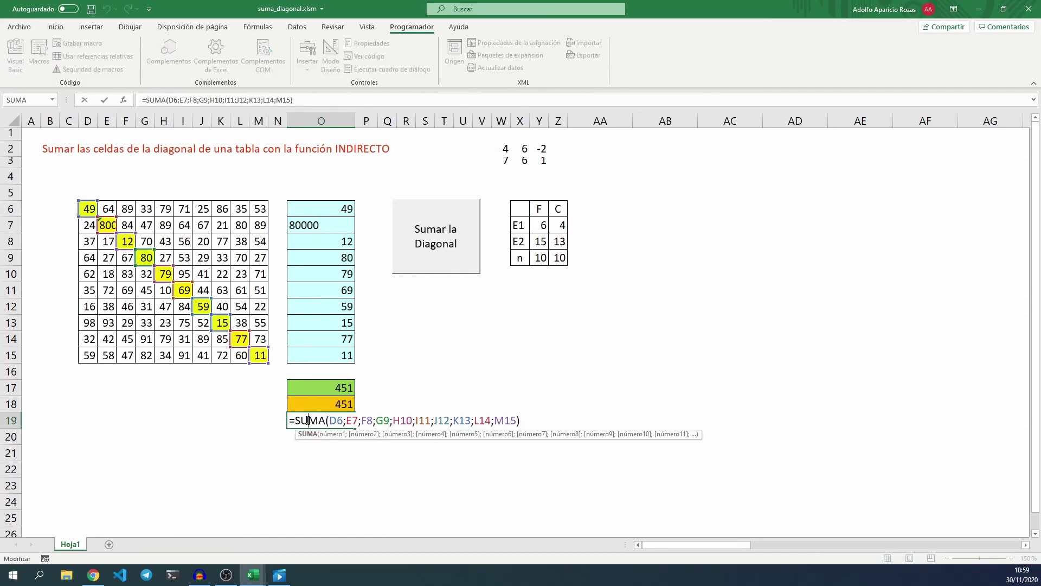
key("Escape")
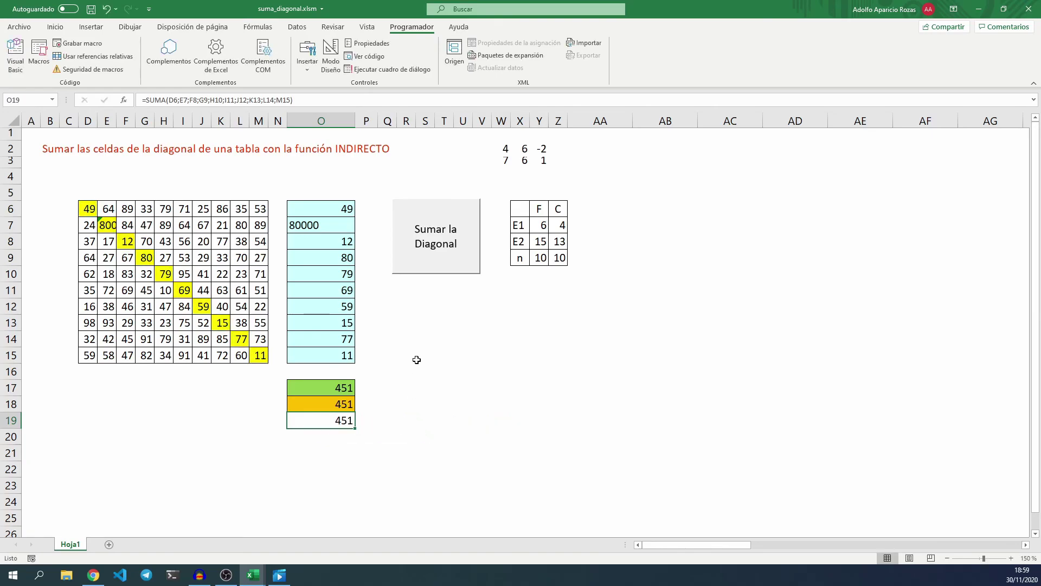